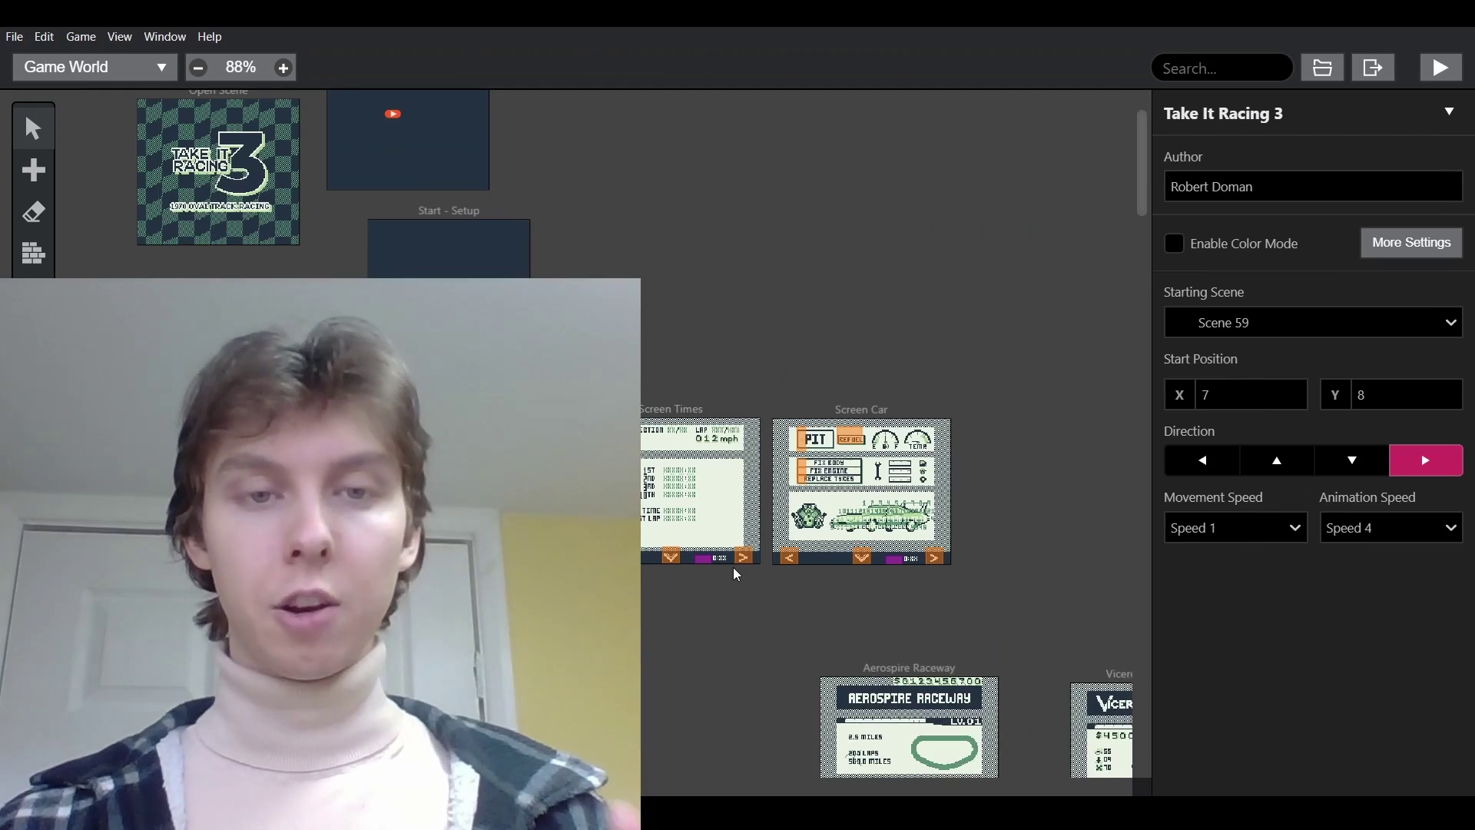
Step: Look through the race screens and the track, car, engine and tyre selector scenes in the game world
{"action": "scroll", "coordinate": [737, 575], "scroll_direction": "down", "scroll_amount": 5}
{"action": "scroll", "coordinate": [741, 543], "scroll_direction": "right", "scroll_amount": 3}
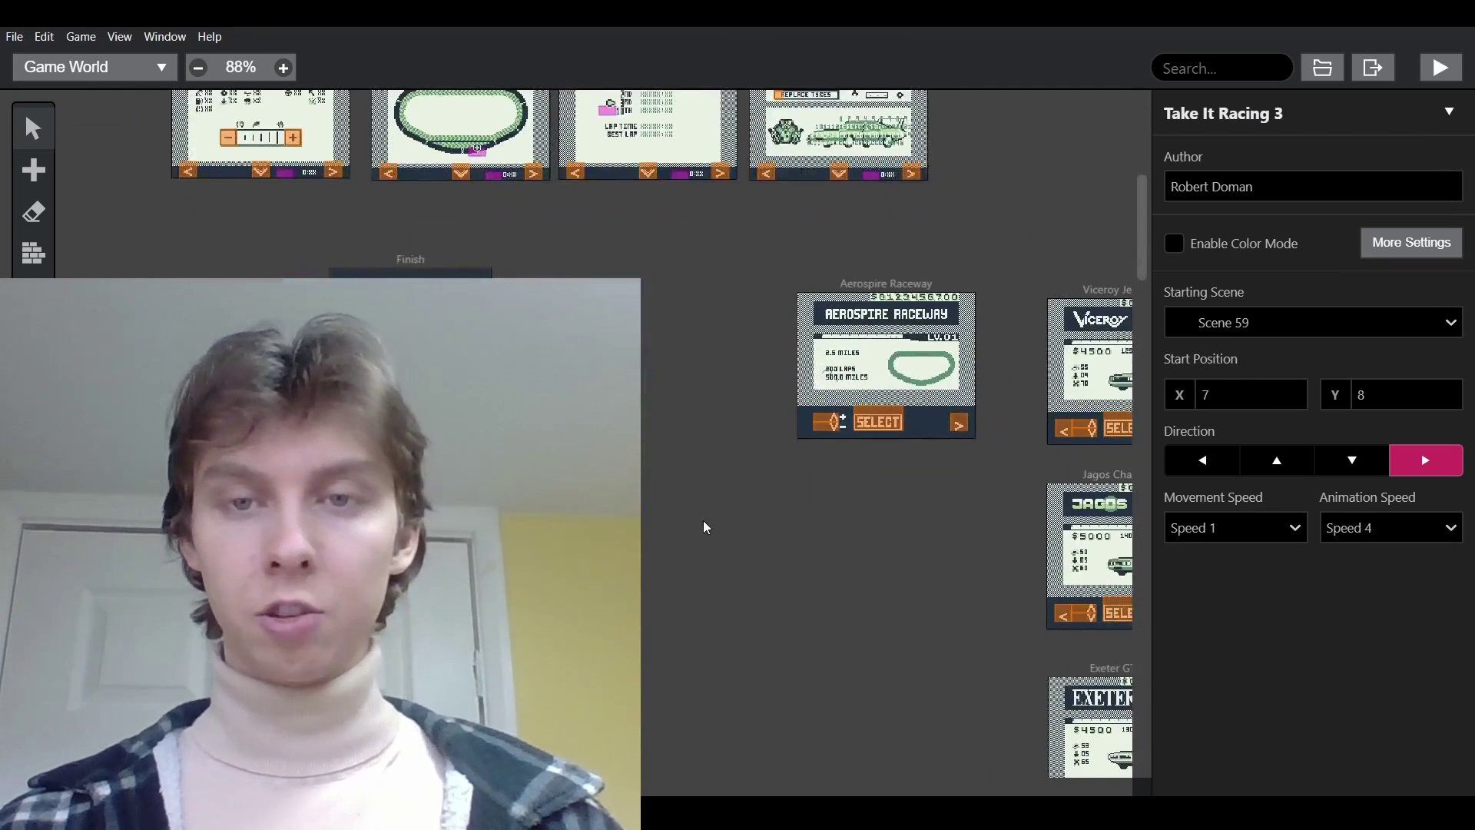
{"action": "scroll", "coordinate": [706, 526], "scroll_direction": "right", "scroll_amount": 1}
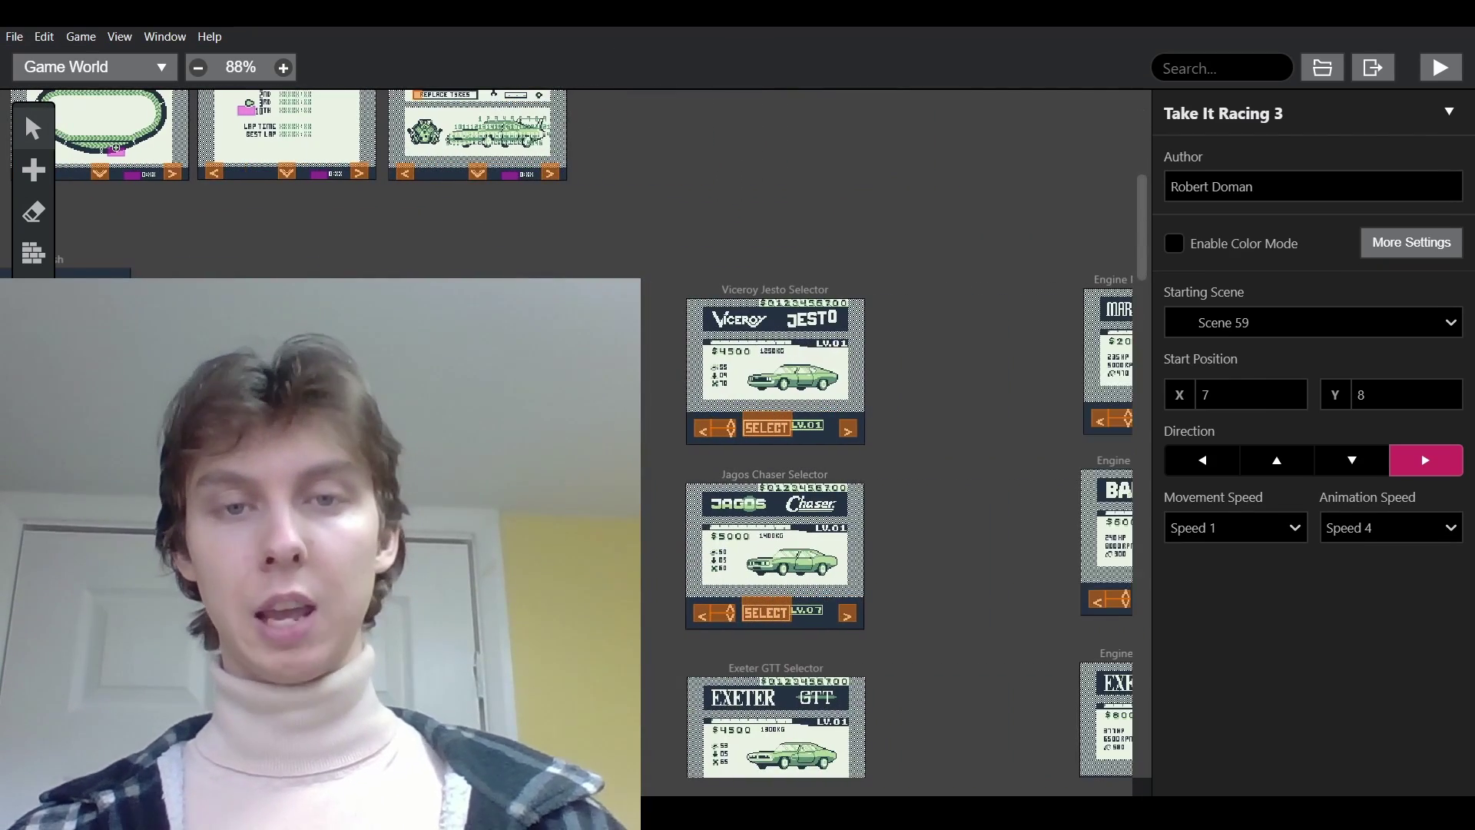
{"action": "scroll", "coordinate": [674, 487], "scroll_direction": "right", "scroll_amount": 3}
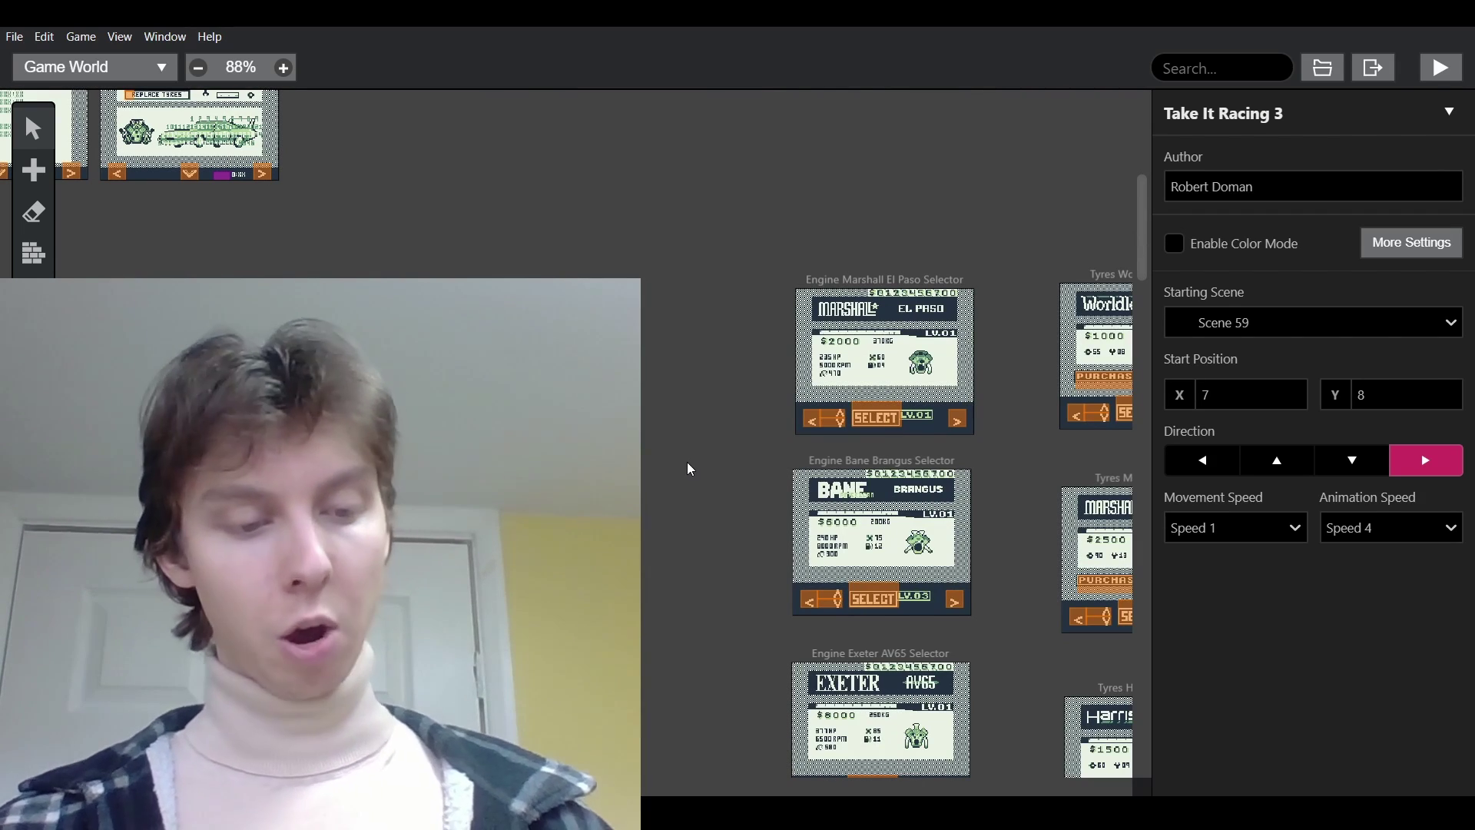
{"action": "scroll", "coordinate": [691, 468], "scroll_direction": "down", "scroll_amount": 1}
{"action": "scroll", "coordinate": [691, 464], "scroll_direction": "right", "scroll_amount": 2}
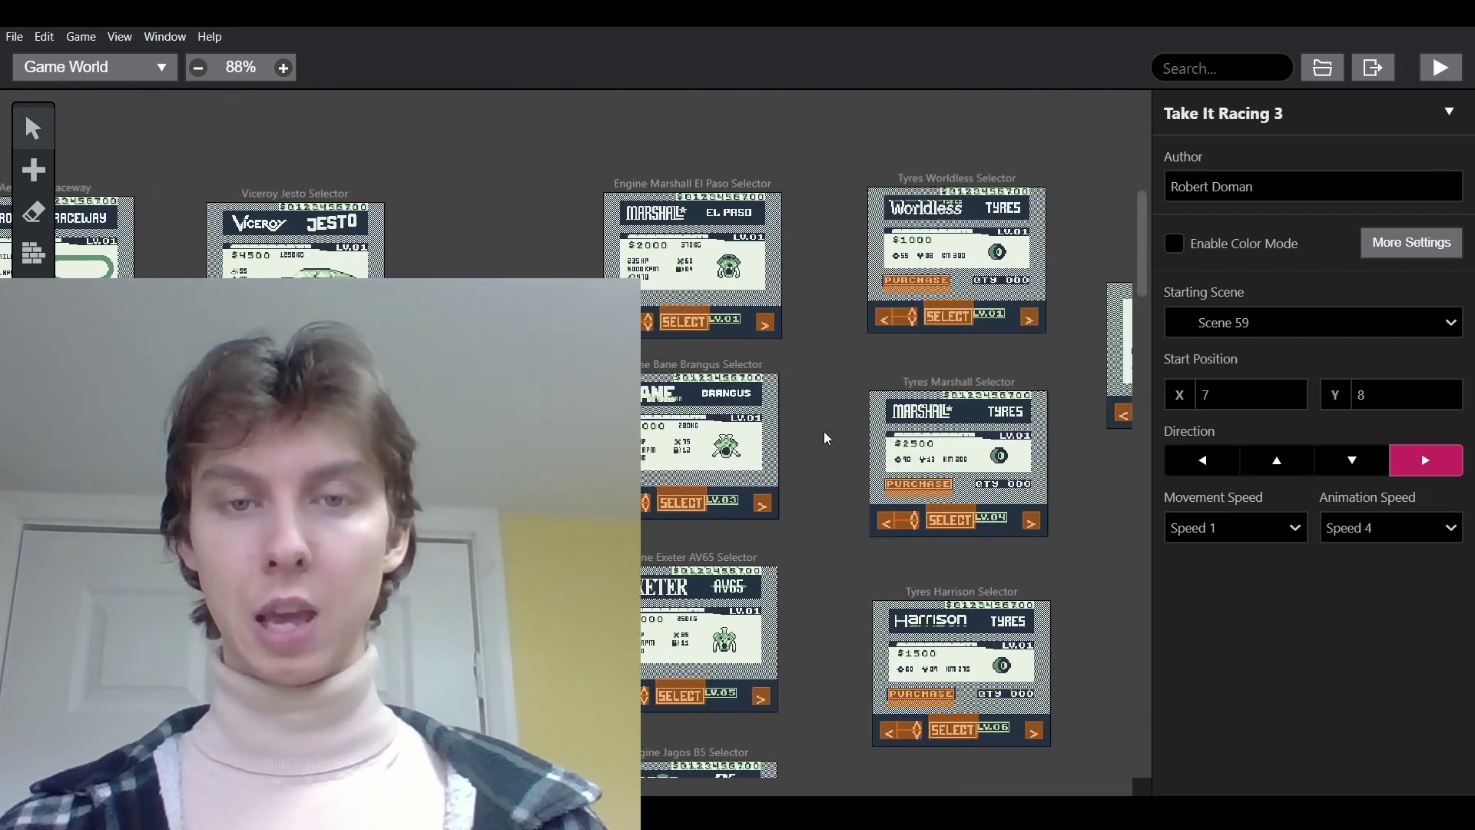
{"action": "scroll", "coordinate": [823, 432], "scroll_direction": "up", "scroll_amount": 10, "text": "ctrl"}
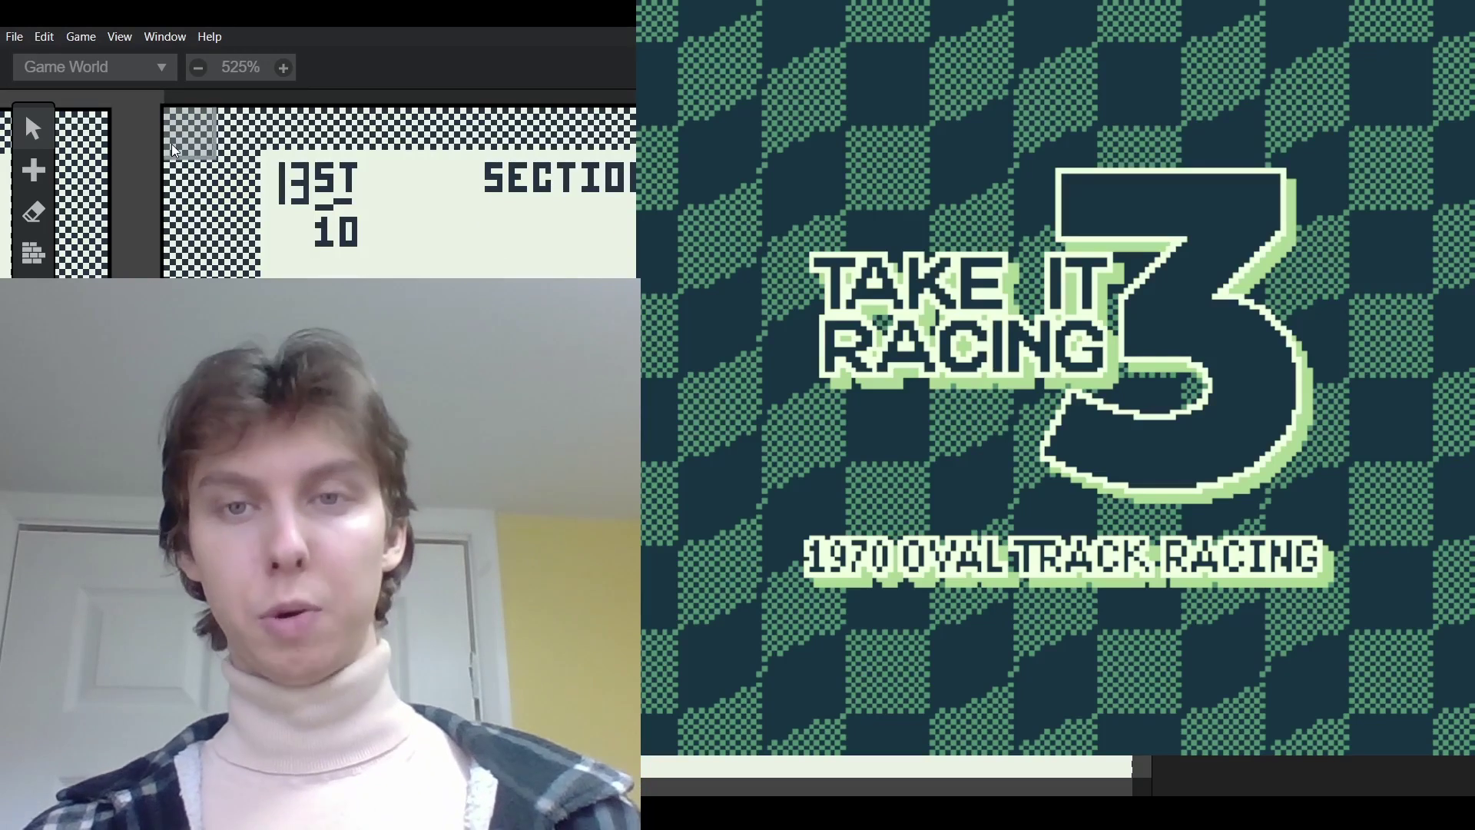
Step: Start the game from its title screen and lower the Aerospire Raceway race length to 9 laps
{"action": "key", "text": "Return"}
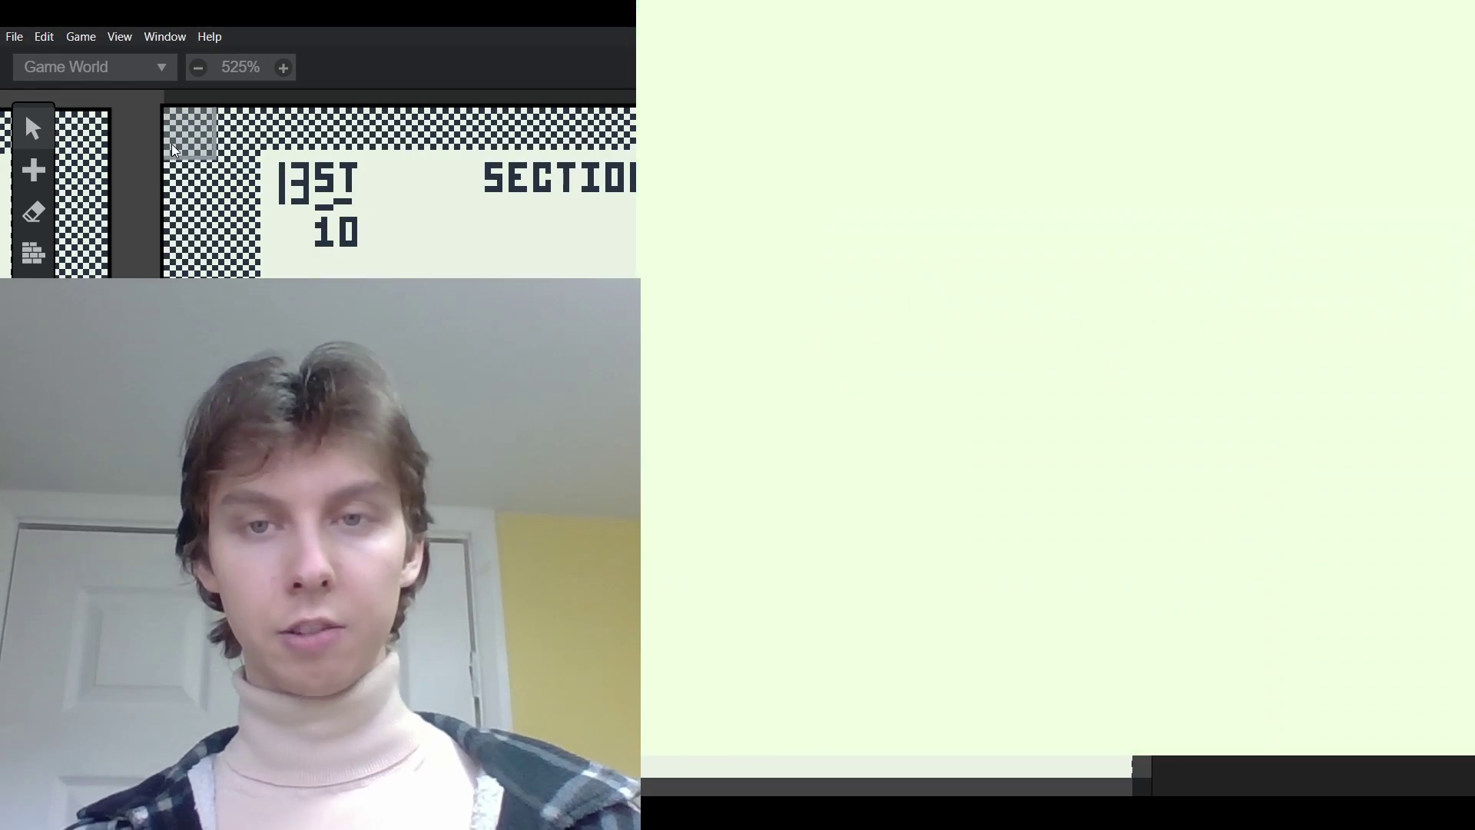
{"action": "key", "text": "Left"}
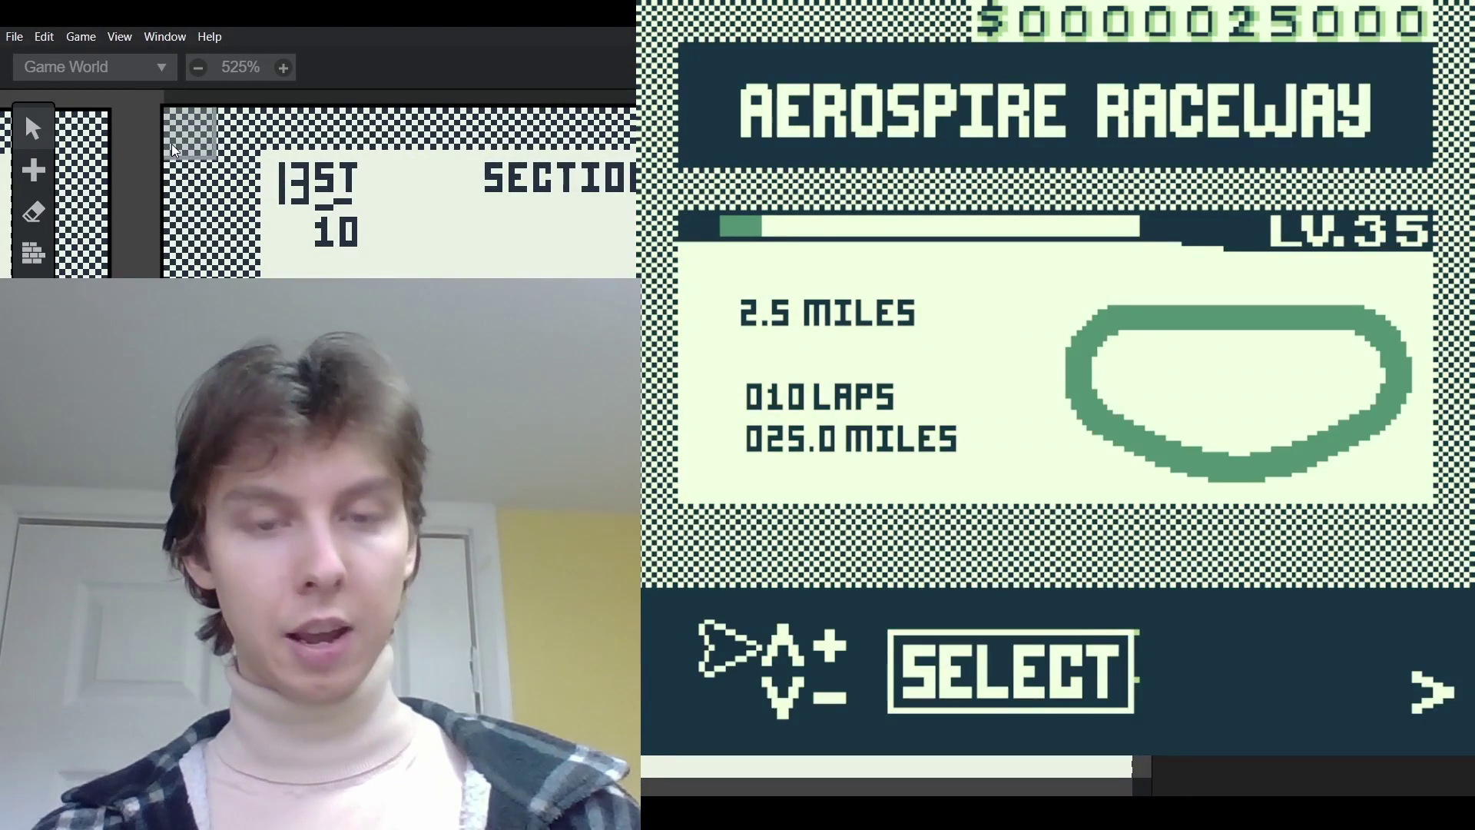
{"action": "key", "text": "Right"}
{"action": "key", "text": "Left"}
{"action": "key", "text": "Down"}
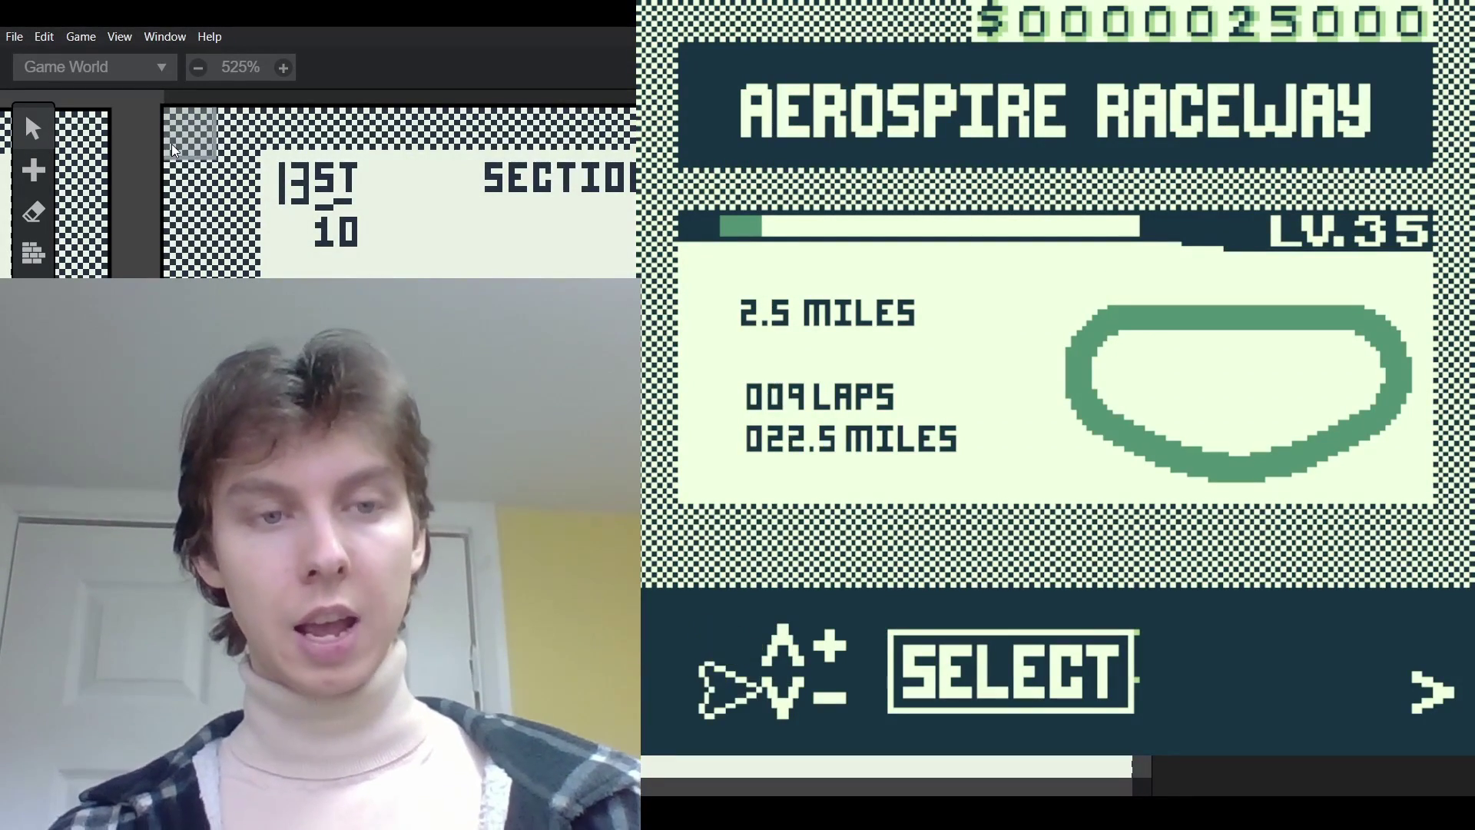
Step: Raise the Aerospire Raceway race length to 22 laps
{"action": "key", "text": "Up"}
{"action": "key", "text": "Up"}
{"action": "key", "text": "Up"}
{"action": "key", "text": "Up"}
{"action": "key", "text": "Up"}
{"action": "key", "text": "Up"}
{"action": "key", "text": "Up"}
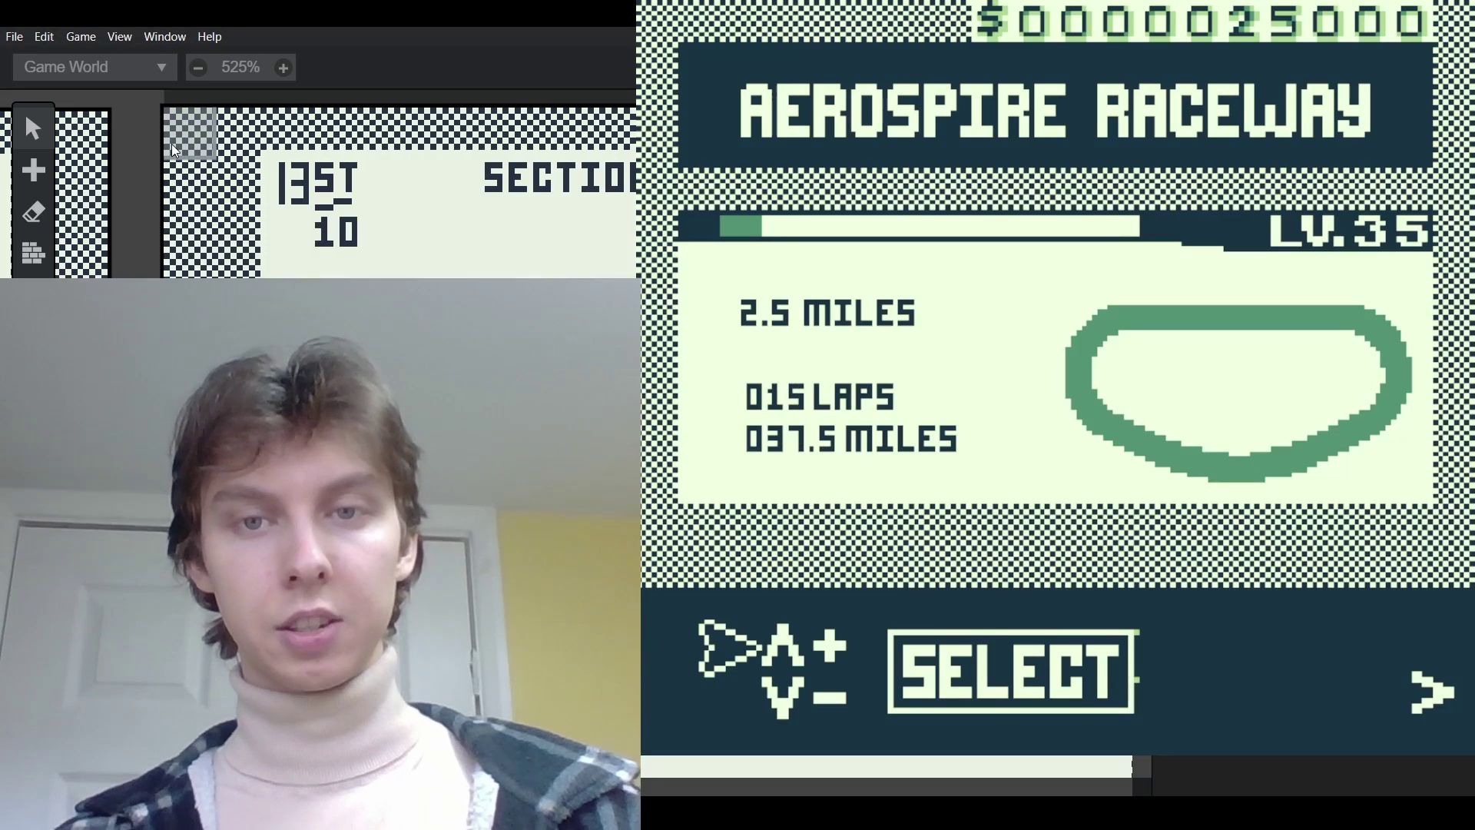
{"action": "key", "text": "Up"}
{"action": "key", "text": "Up"}
{"action": "key", "text": "Up"}
{"action": "key", "text": "Up"}
{"action": "key", "text": "Up"}
{"action": "key", "text": "Up"}
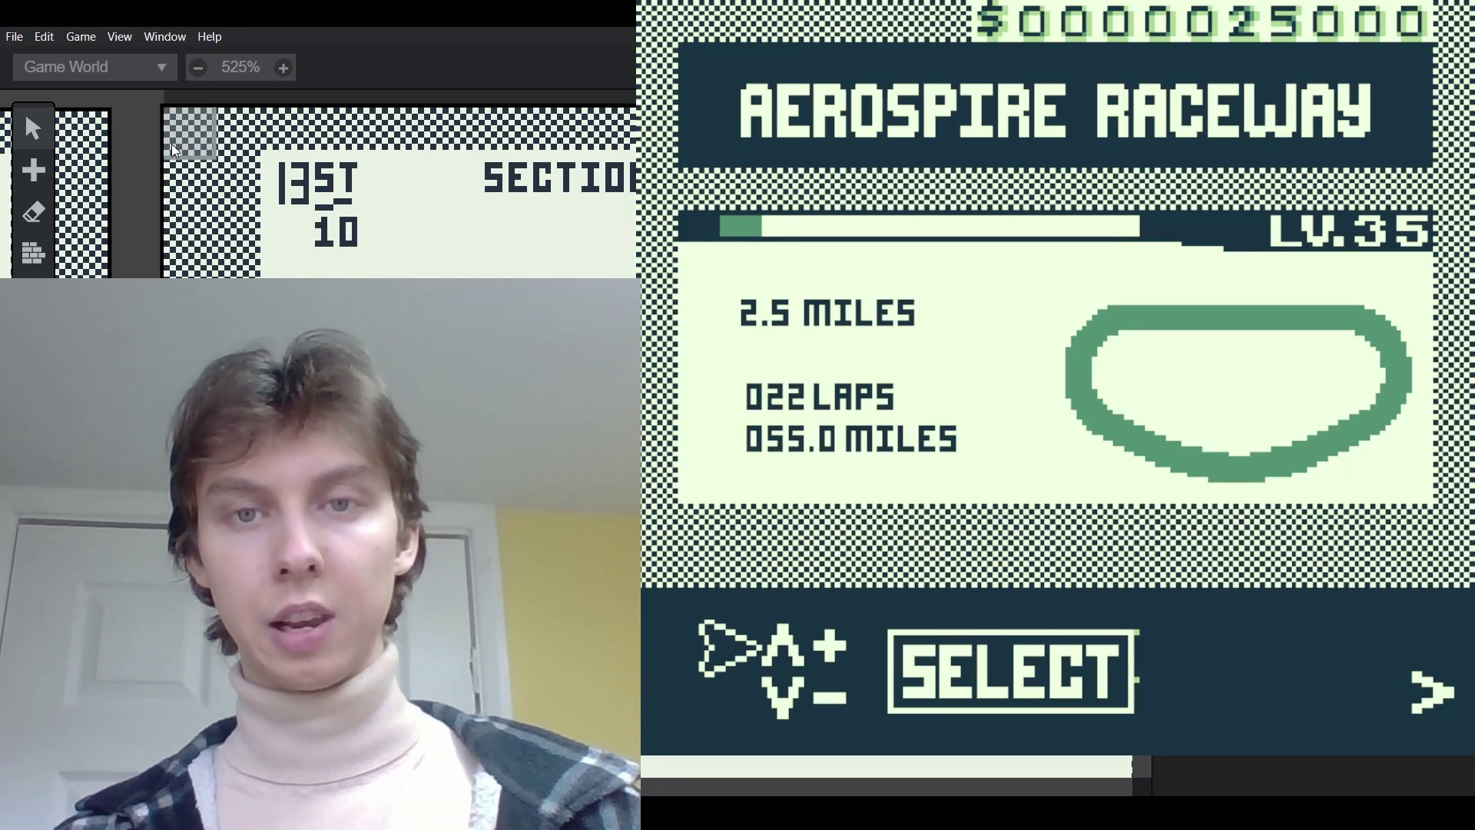
Step: Set the Aerospire Raceway race length to 6 laps
{"action": "key", "text": "Down"}
{"action": "key", "text": "Down"}
{"action": "key", "text": "Down"}
{"action": "key", "text": "Down"}
{"action": "key", "text": "Down"}
{"action": "key", "text": "Down"}
{"action": "key", "text": "Down"}
{"action": "key", "text": "Down"}
{"action": "key", "text": "Down"}
{"action": "key", "text": "Down"}
{"action": "key", "text": "Down"}
{"action": "key", "text": "Down"}
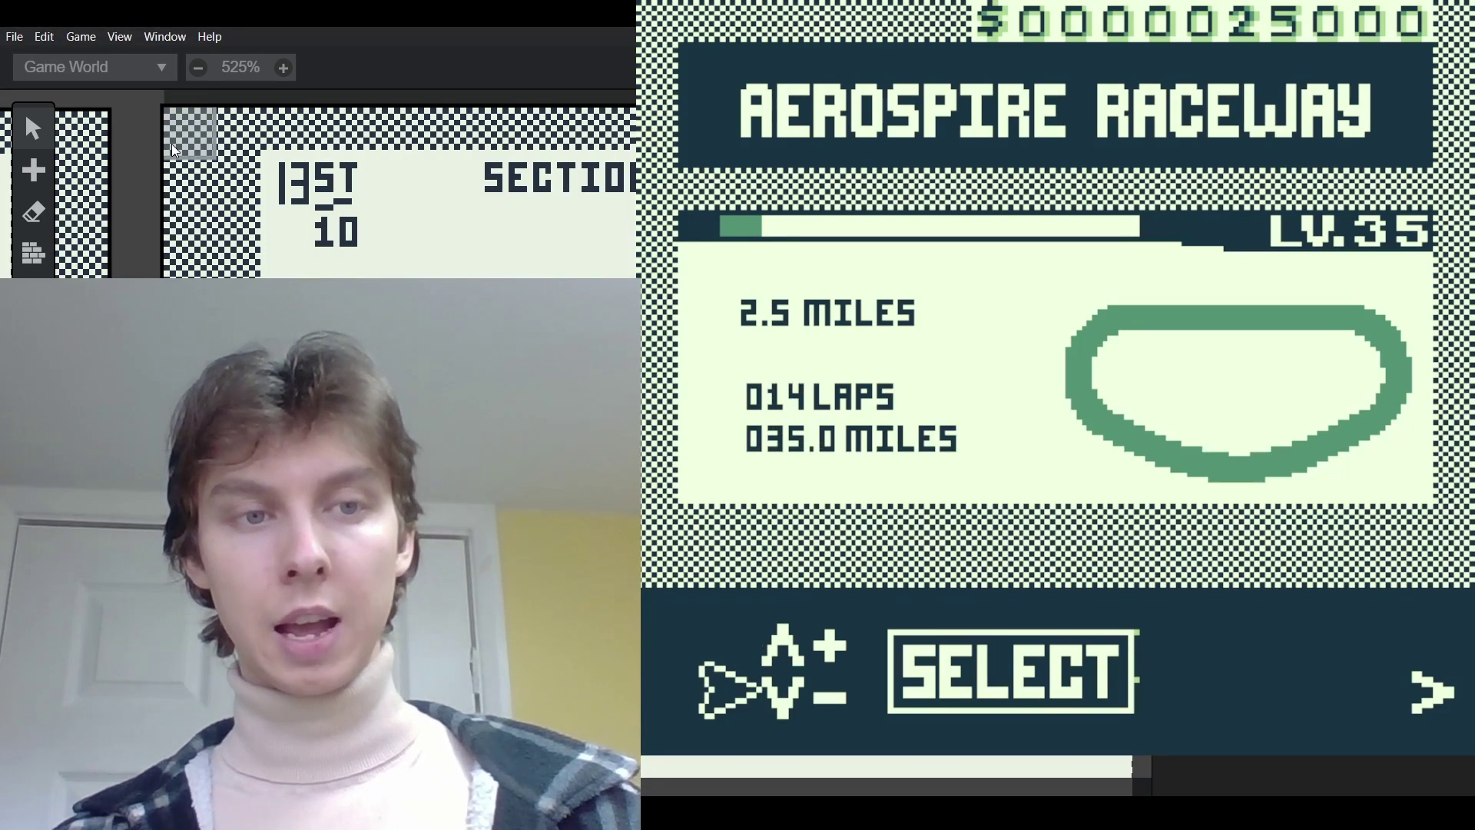
{"action": "key", "text": "Down"}
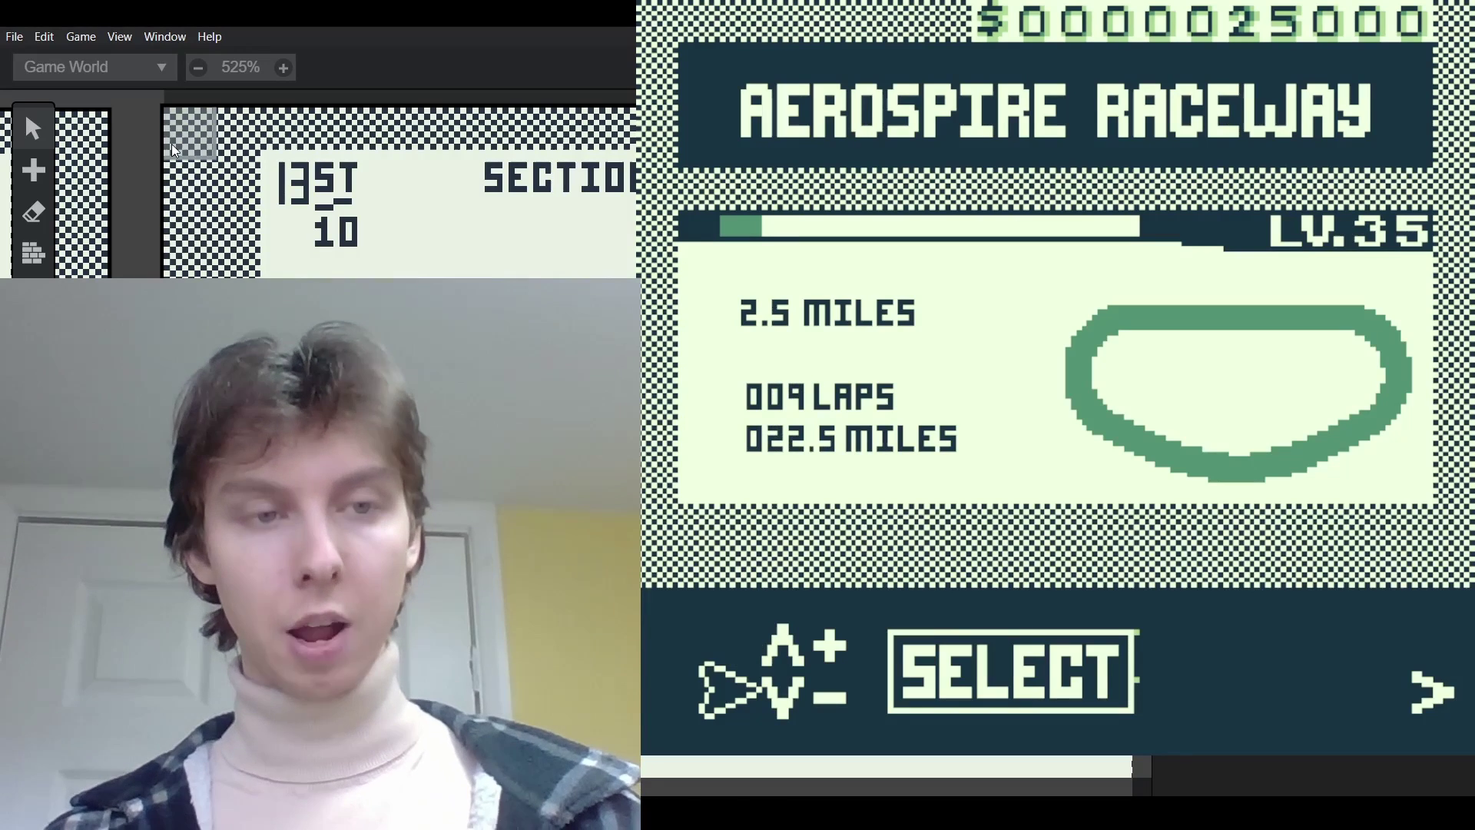
{"action": "key", "text": "Down"}
{"action": "key", "text": "Down"}
{"action": "key", "text": "Down"}
{"action": "key", "text": "Down"}
{"action": "key", "text": "Up"}
{"action": "key", "text": "Up"}
Step: Select Aerospire Raceway as the race track and continue to the car selection
{"action": "key", "text": "Right"}
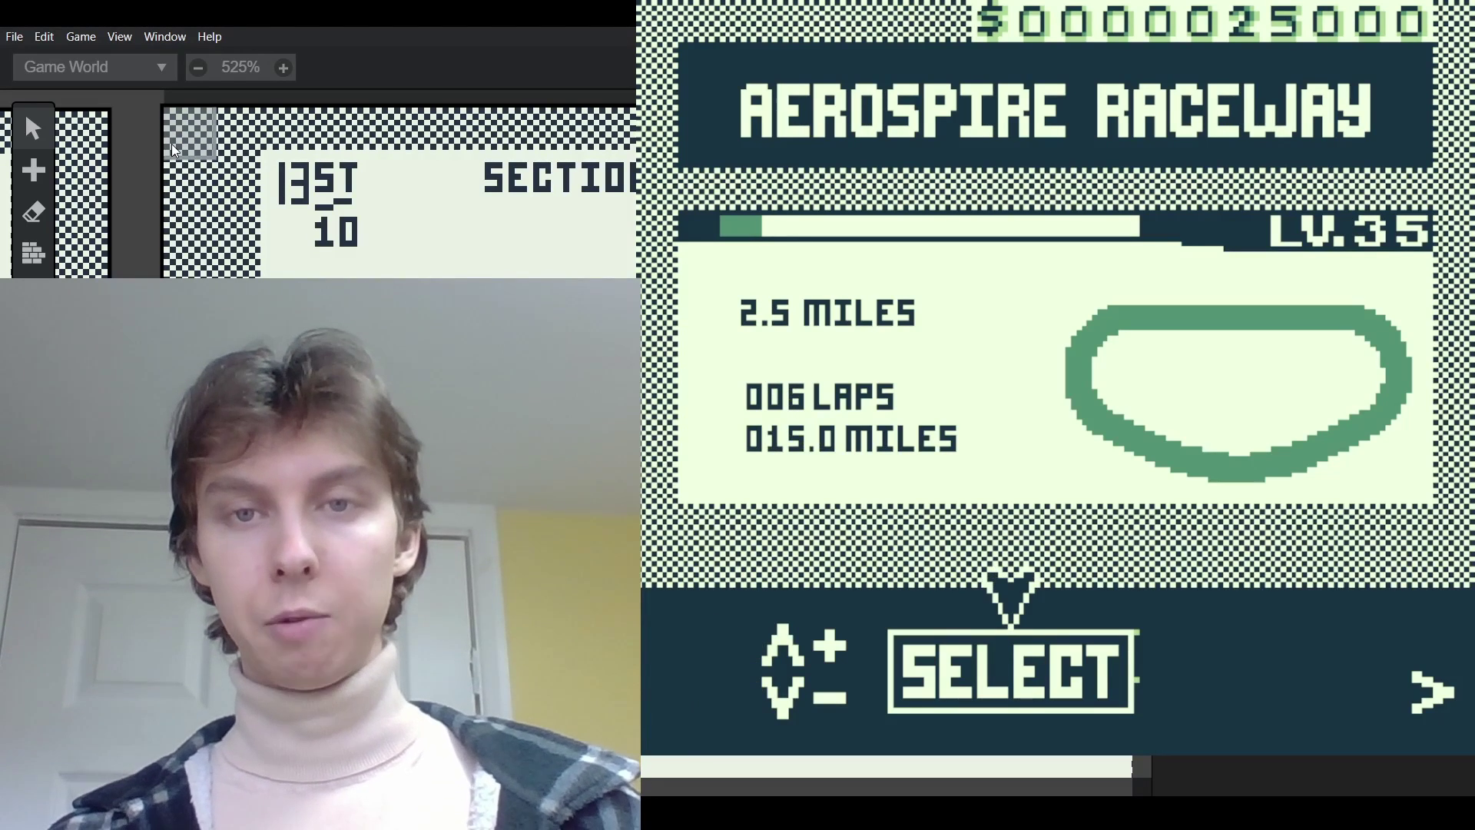
{"action": "key", "text": "z"}
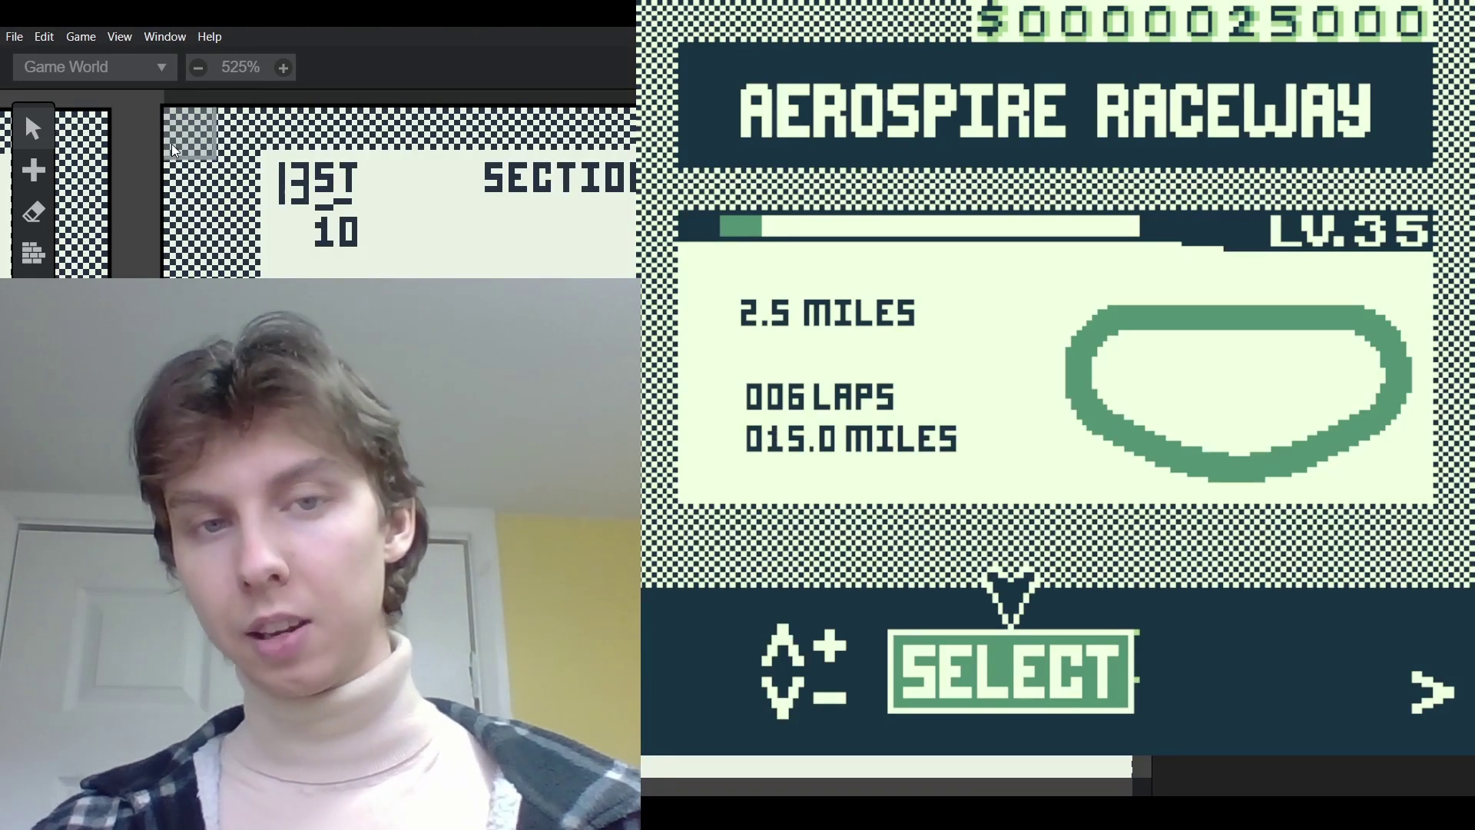
{"action": "key", "text": "Right"}
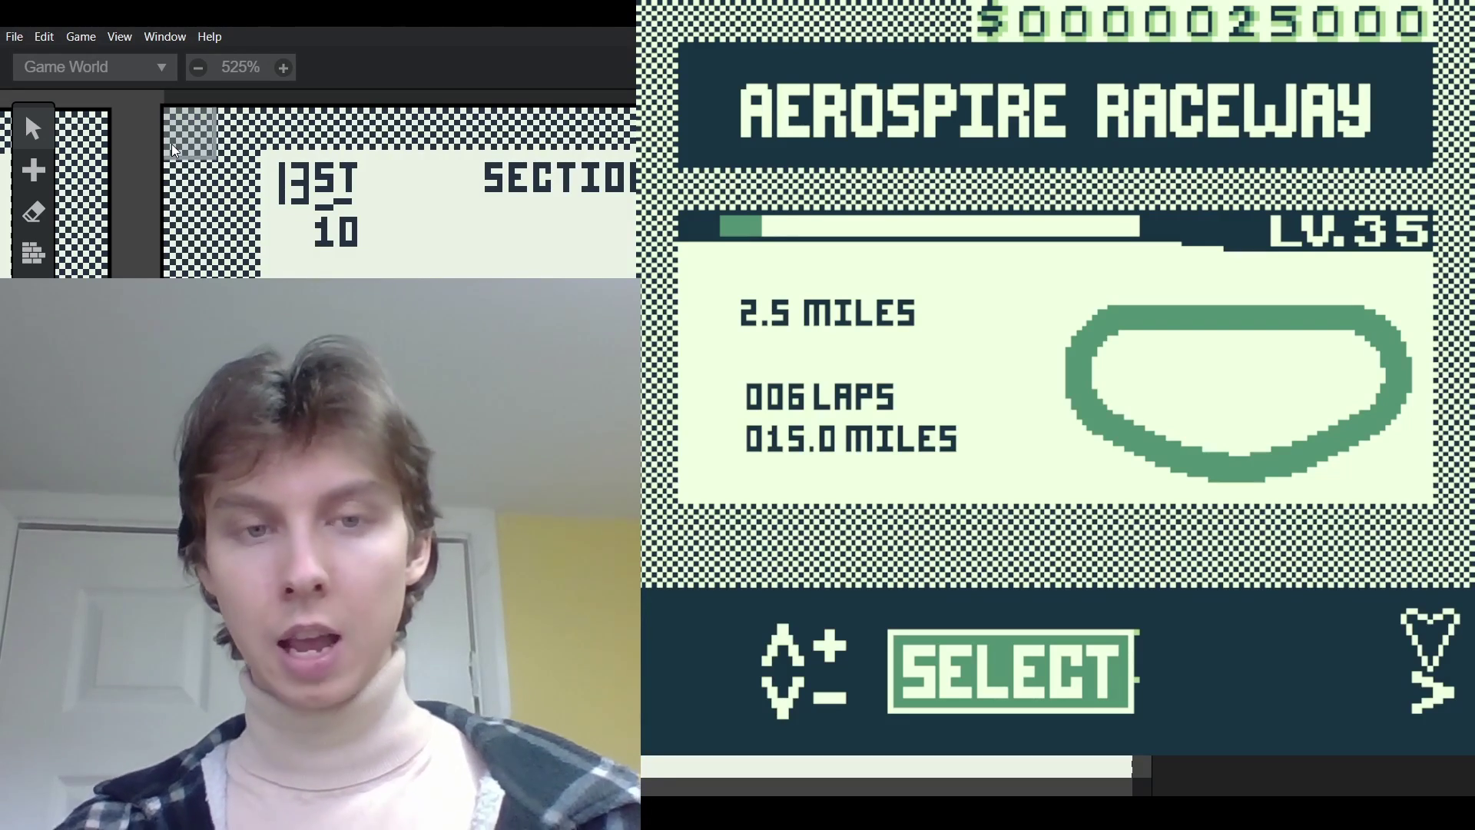
{"action": "key", "text": "z"}
Step: Select the Exeter Megabird as the race car and continue to the engine selection
{"action": "key", "text": "Left"}
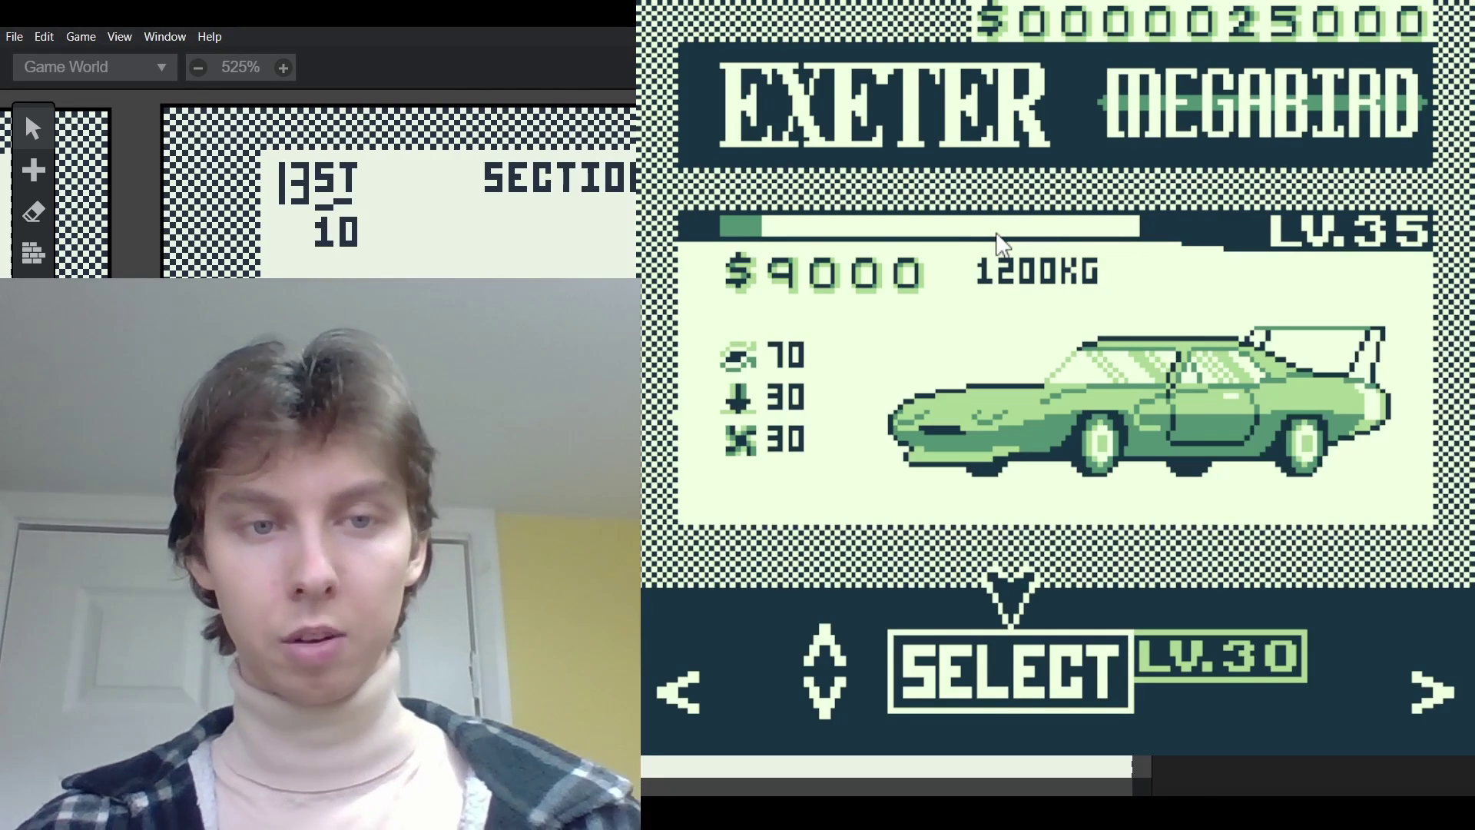
{"action": "key", "text": "Left"}
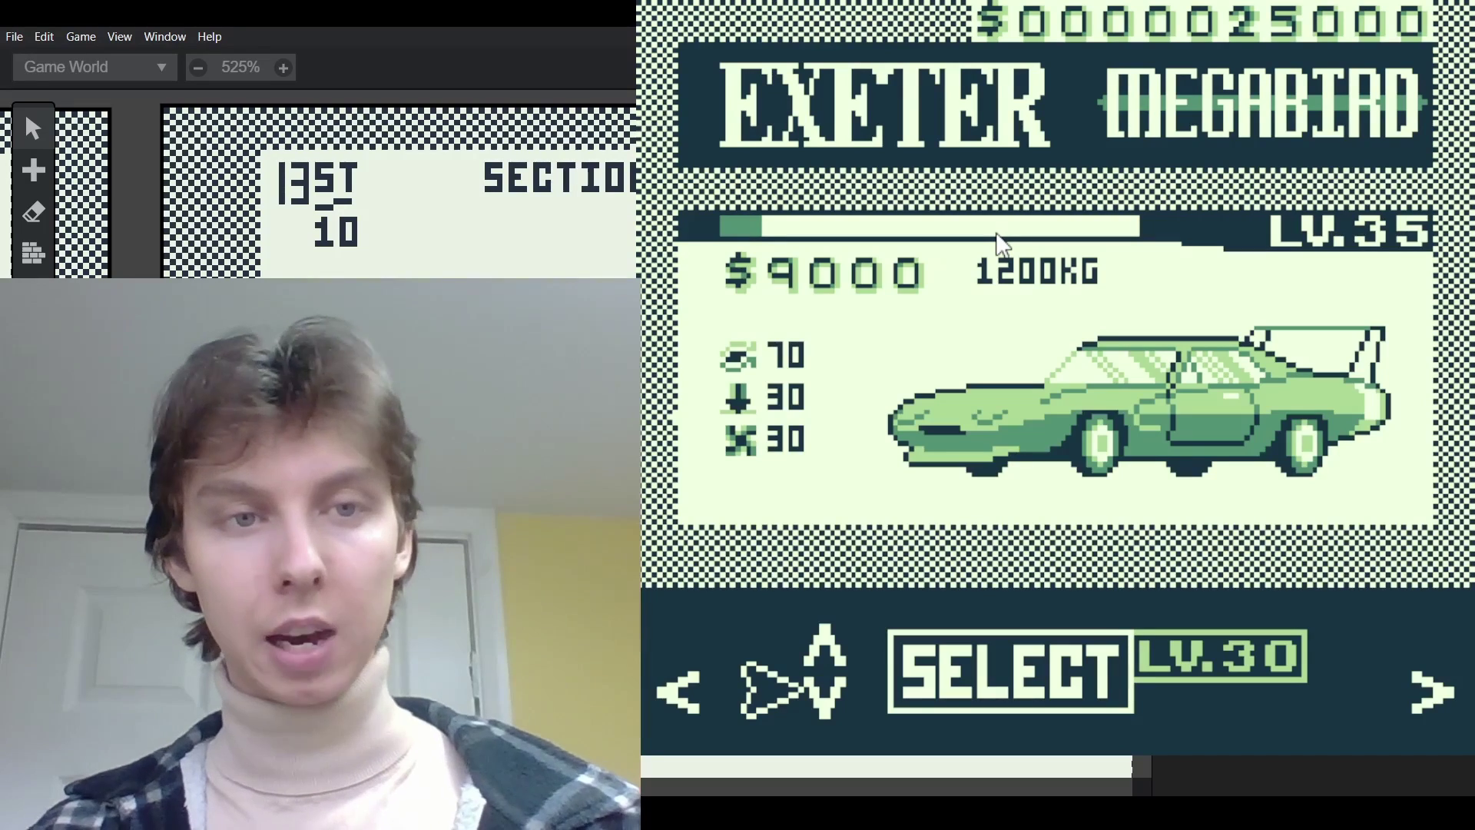
{"action": "key", "text": "Right"}
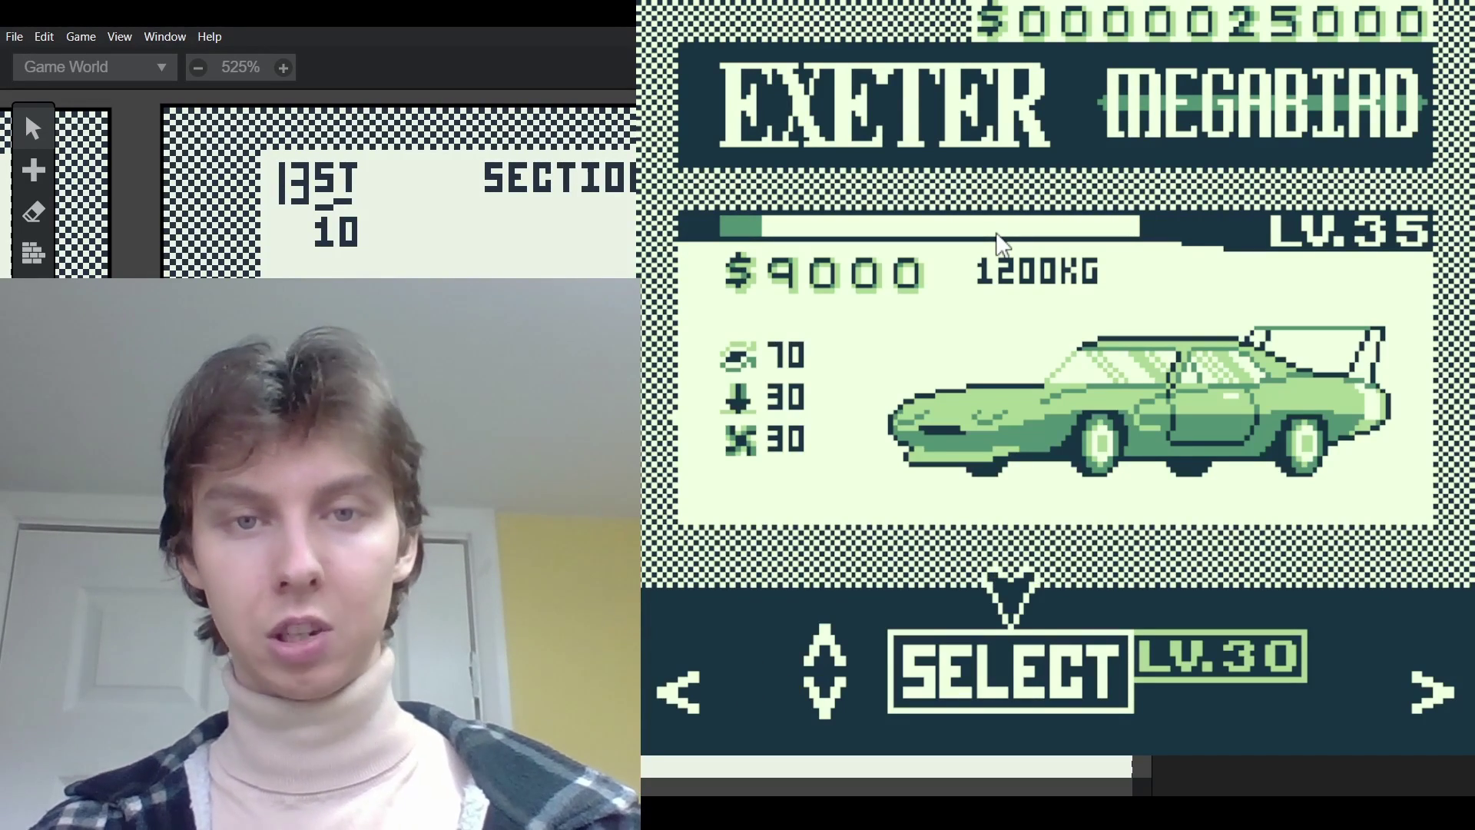
{"action": "key", "text": "Right"}
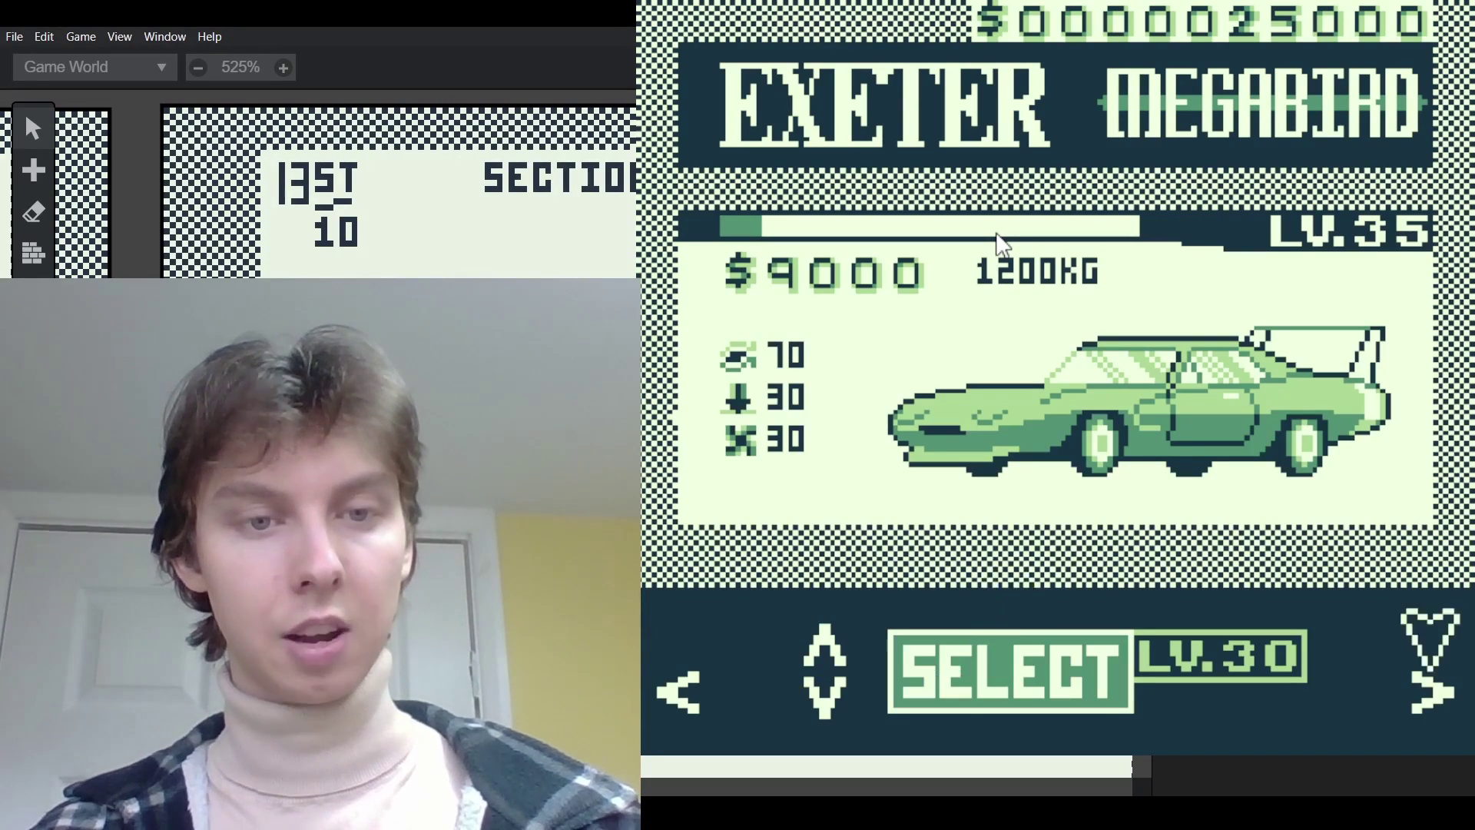
{"action": "key", "text": "Right"}
{"action": "key", "text": "Right"}
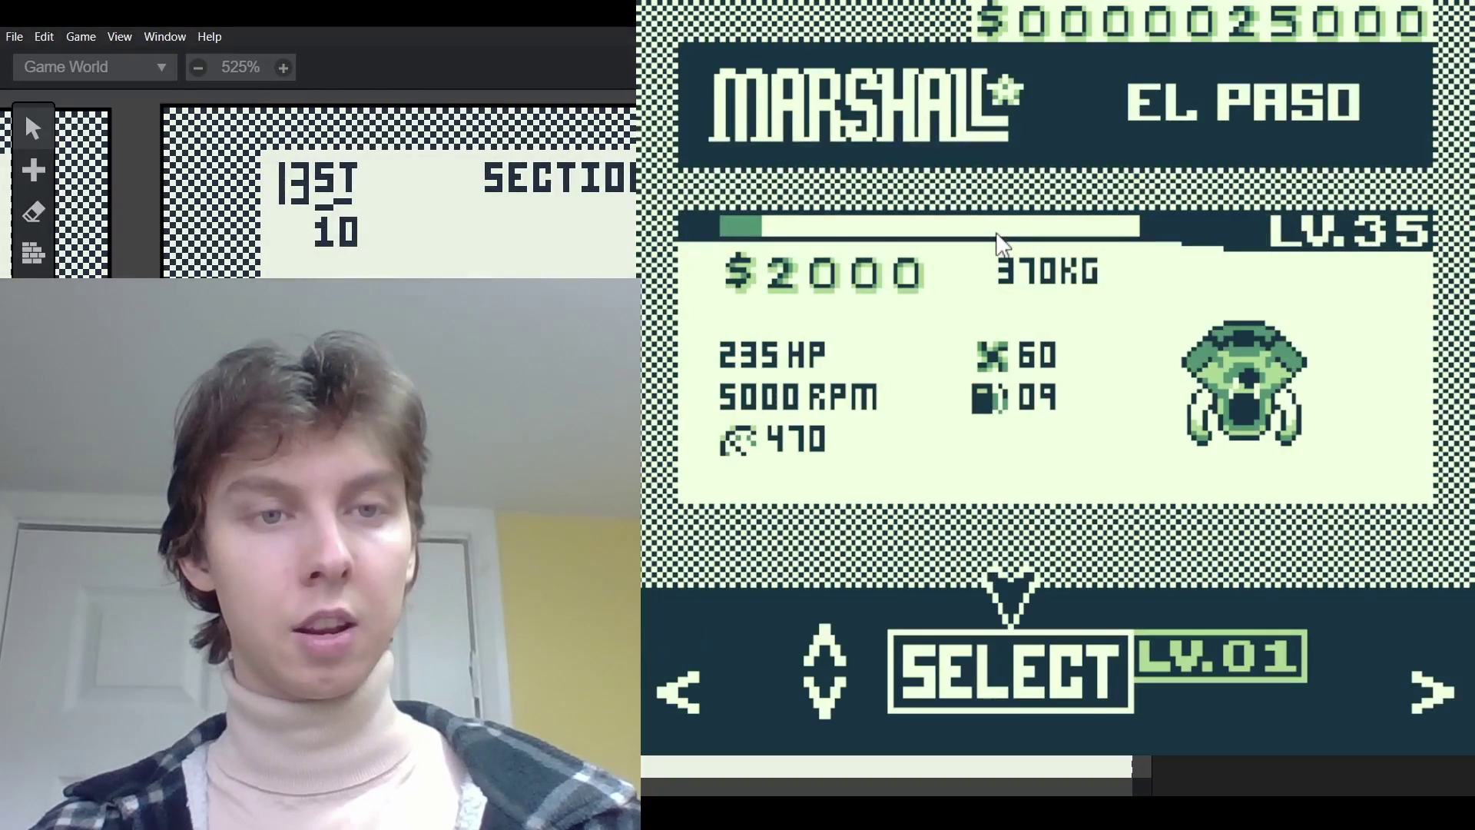
Step: Select the Marshall El Paso engine, and purchase and select a set of 4 Worldless tyres for $1000
{"action": "key", "text": "z"}
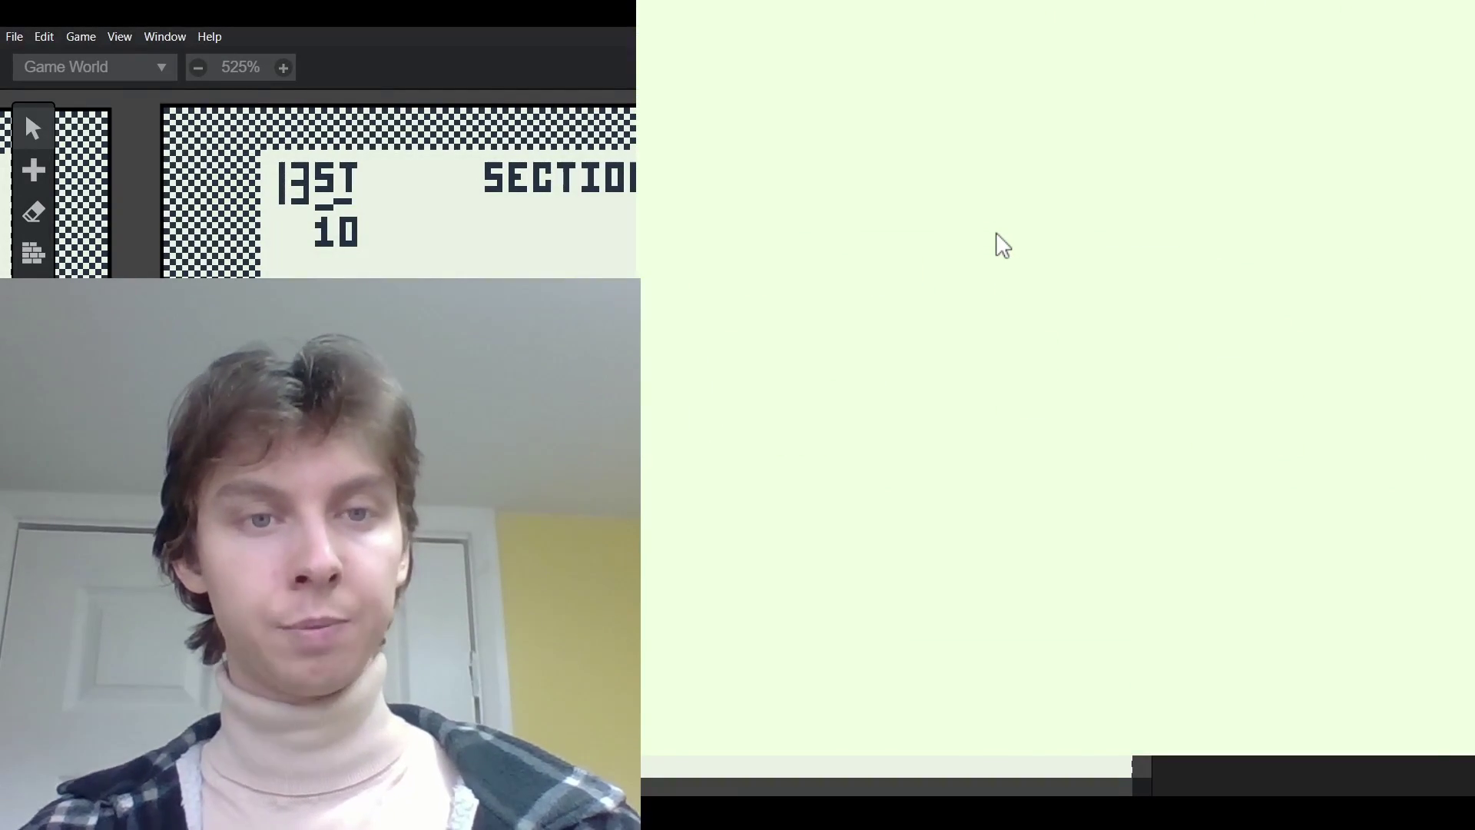
{"action": "key", "text": "z"}
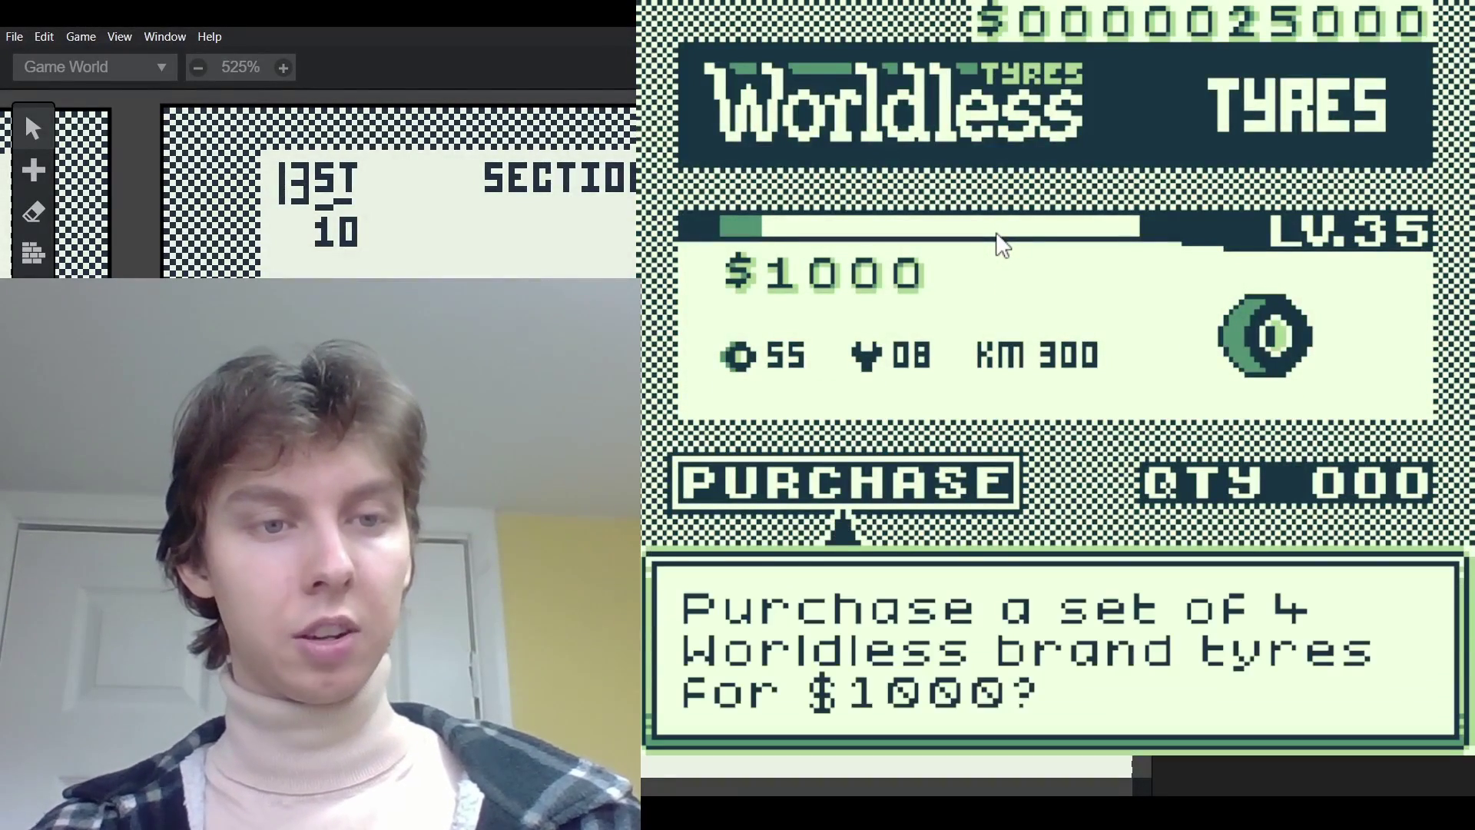
{"action": "key", "text": "z"}
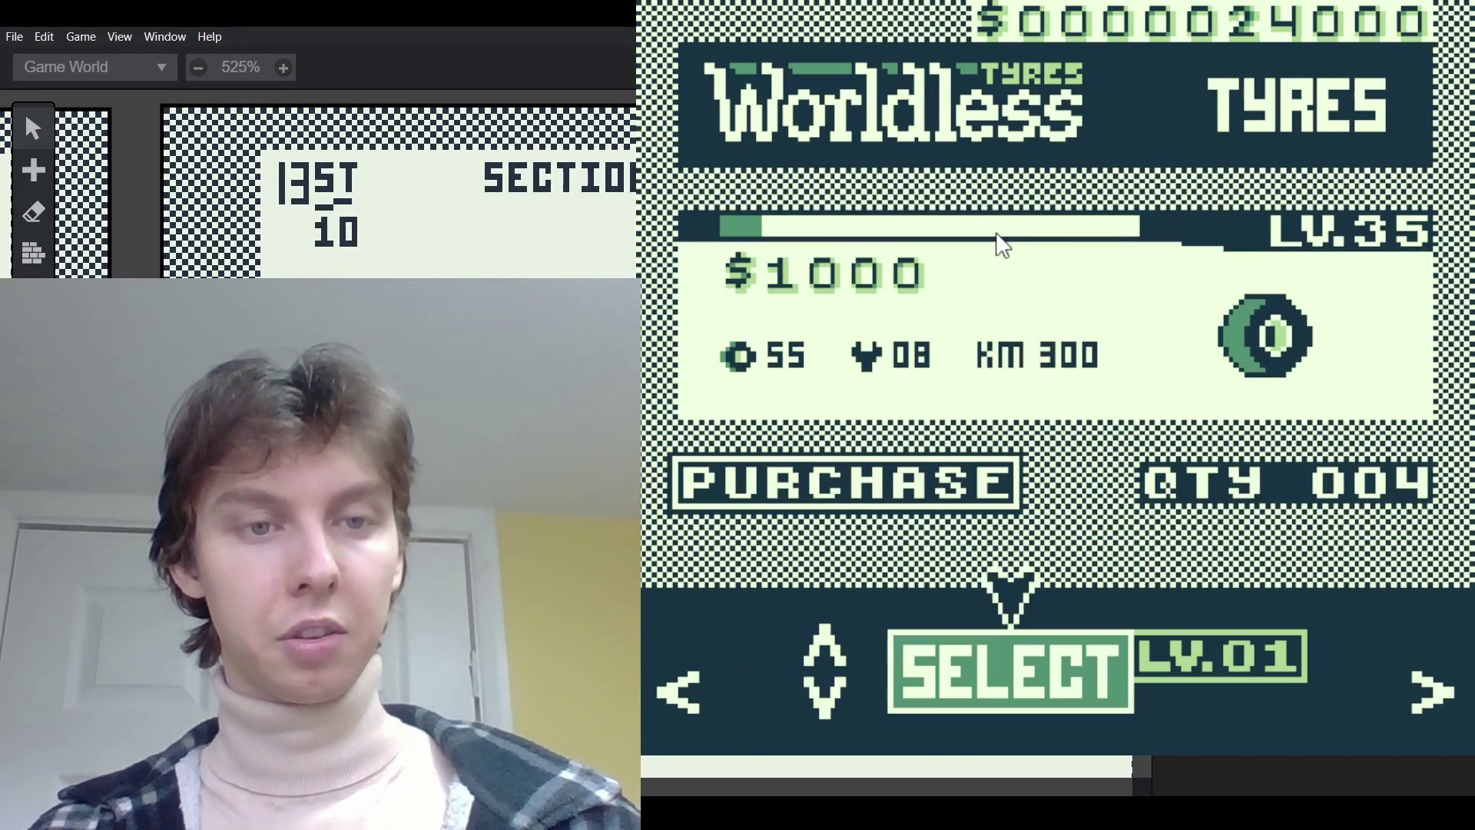
{"action": "key", "text": "Right"}
{"action": "key", "text": "z"}
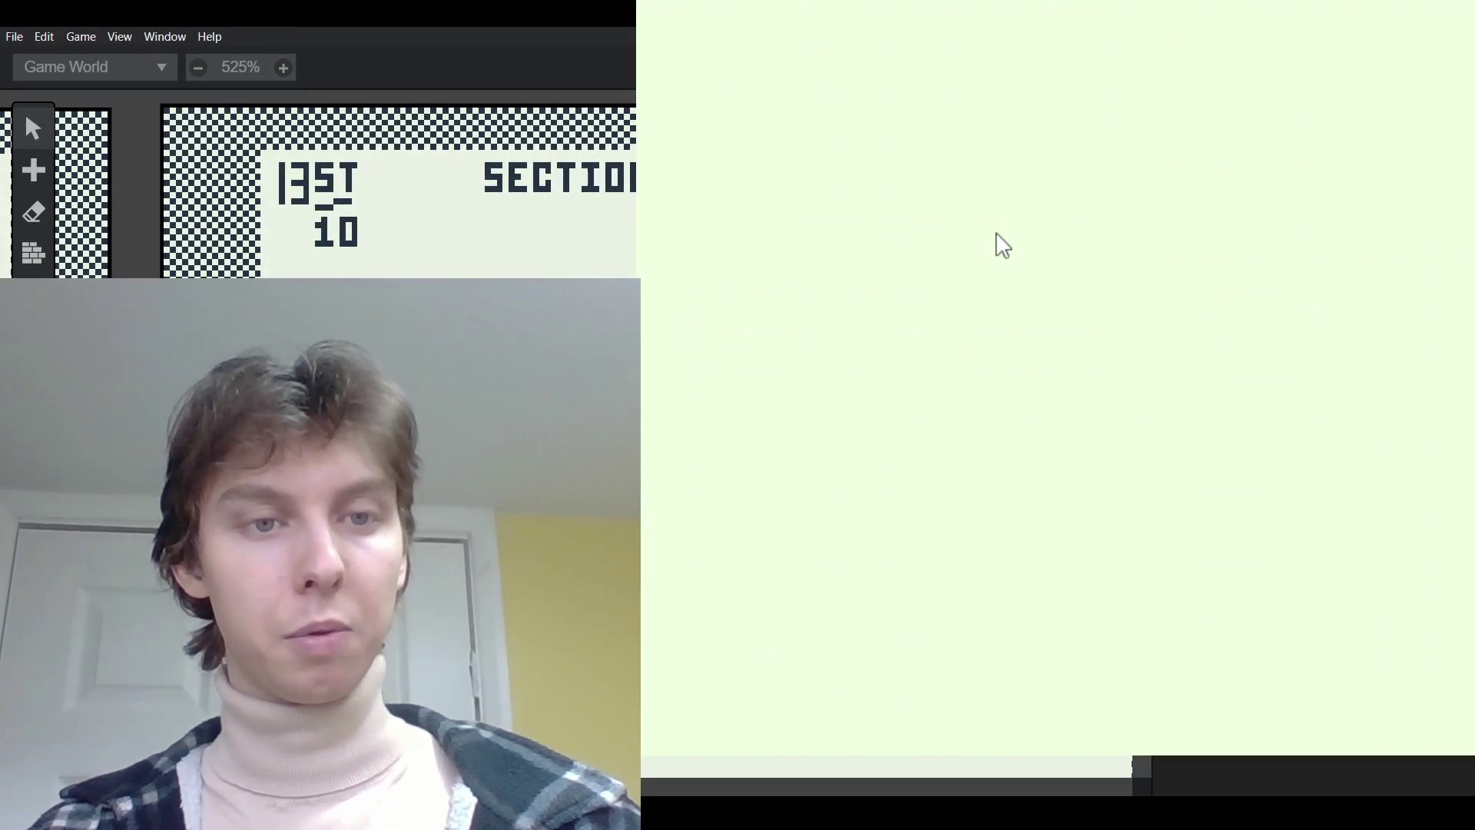
Step: Try gearing values from 22 down to 13 to compare top speed and acceleration
{"action": "key", "text": "Right"}
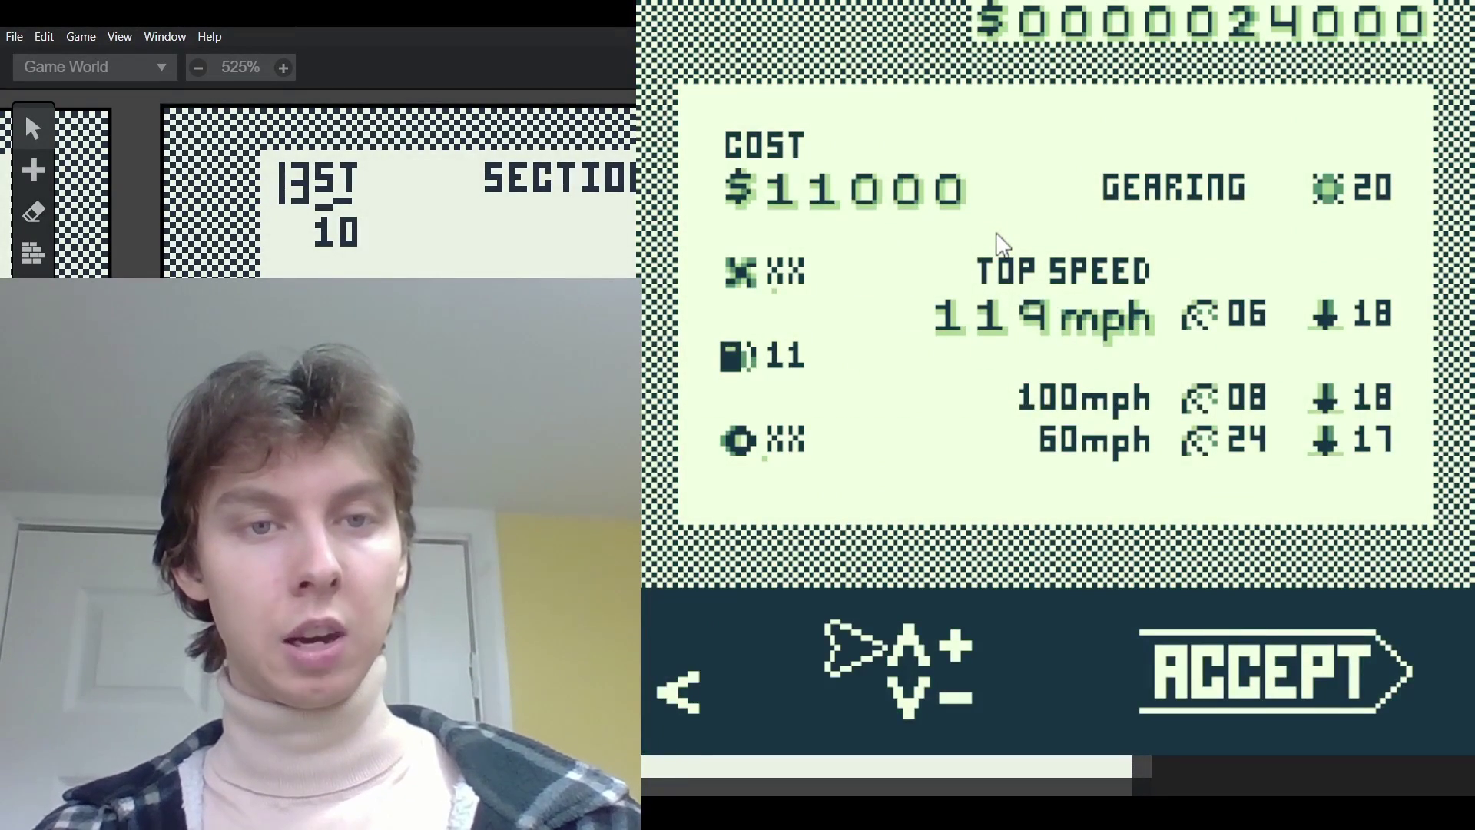
{"action": "key", "text": "Up"}
{"action": "key", "text": "Up"}
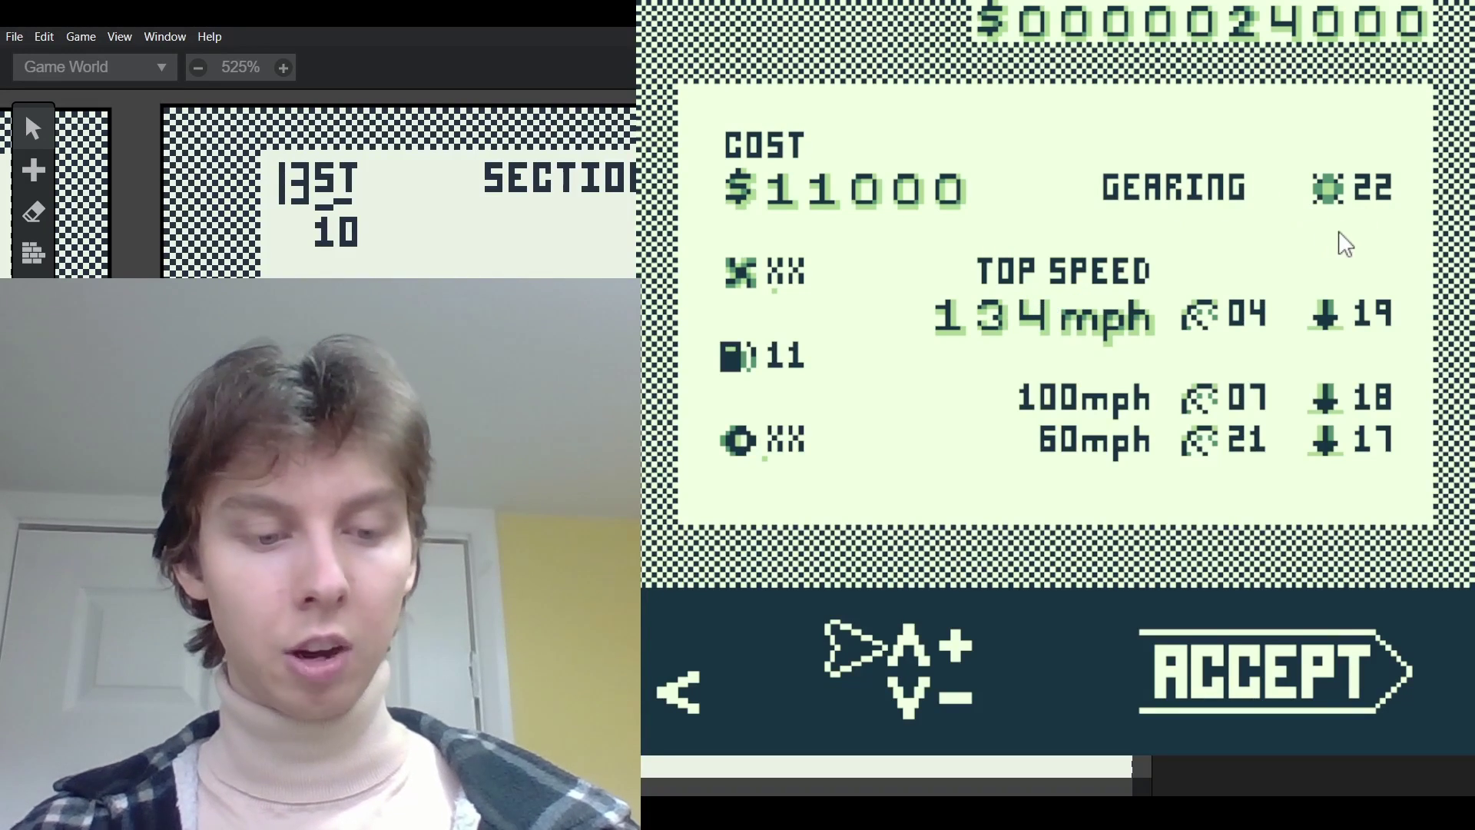
{"action": "key", "text": "Down"}
{"action": "key", "text": "Down"}
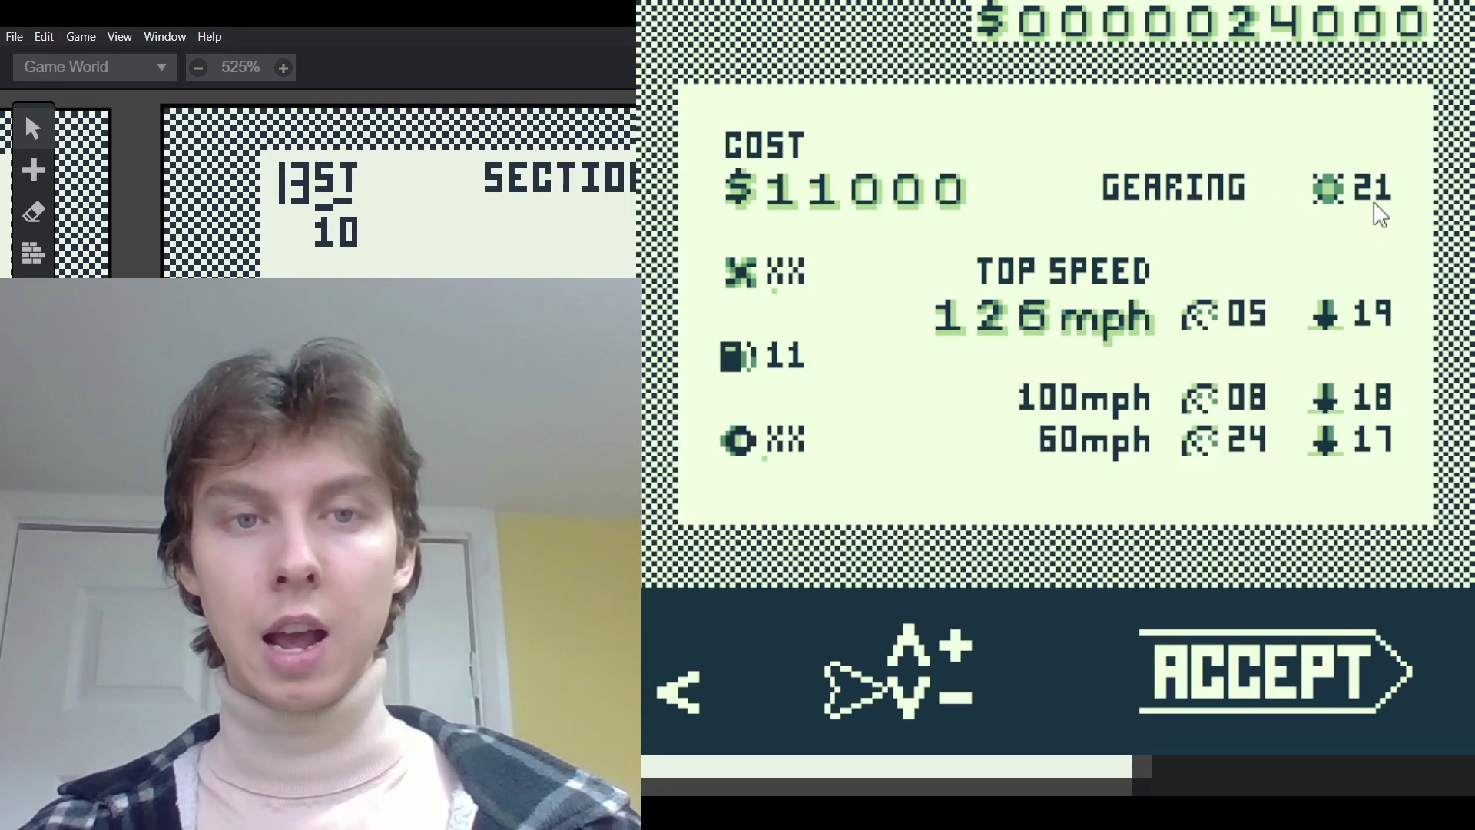
{"action": "key", "text": "Down"}
{"action": "key", "text": "Down"}
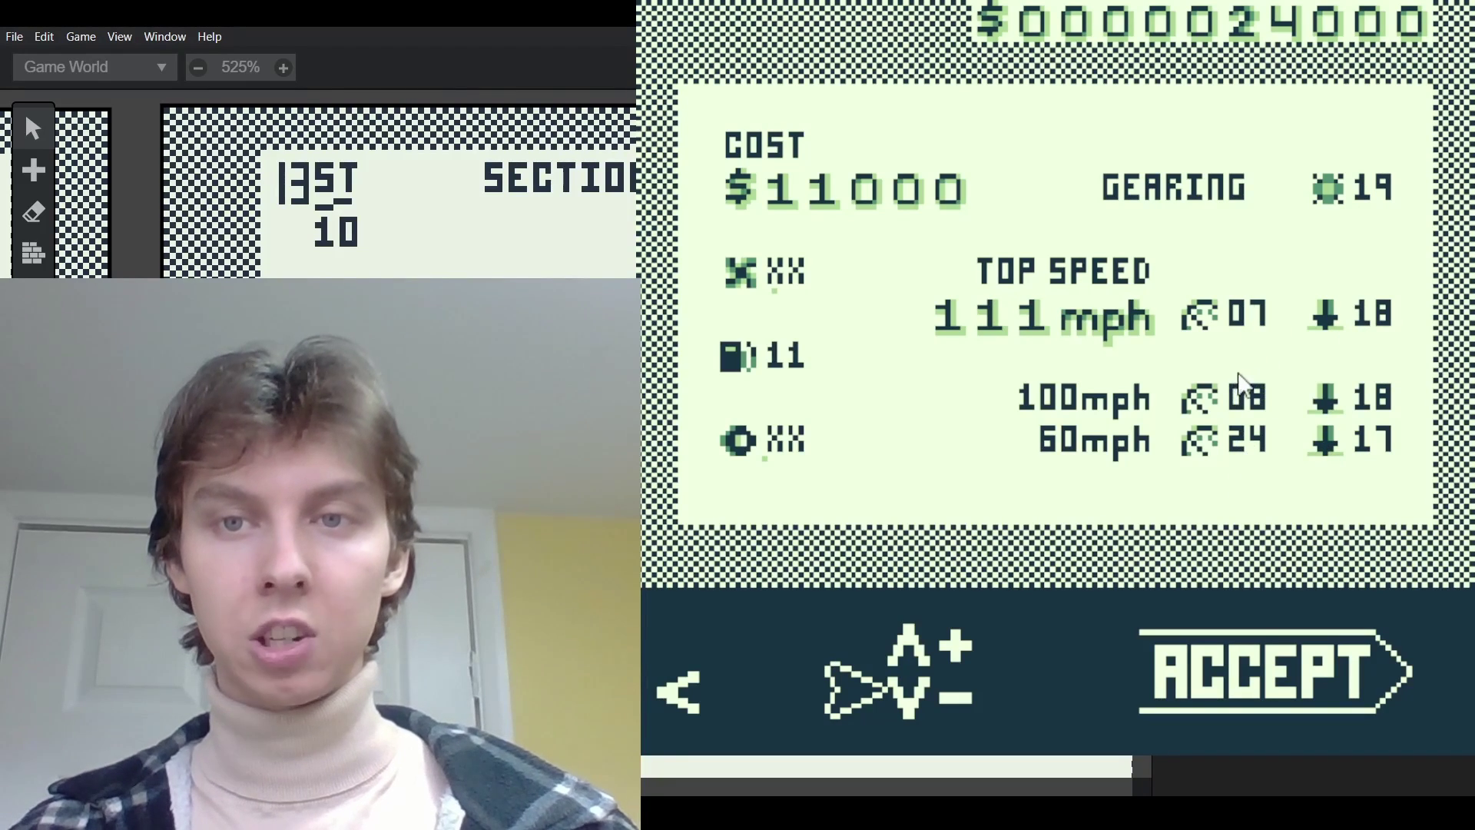
{"action": "key", "text": "Down"}
{"action": "key", "text": "Down"}
{"action": "key", "text": "Down"}
{"action": "key", "text": "Down"}
{"action": "key", "text": "Down"}
{"action": "key", "text": "Down"}
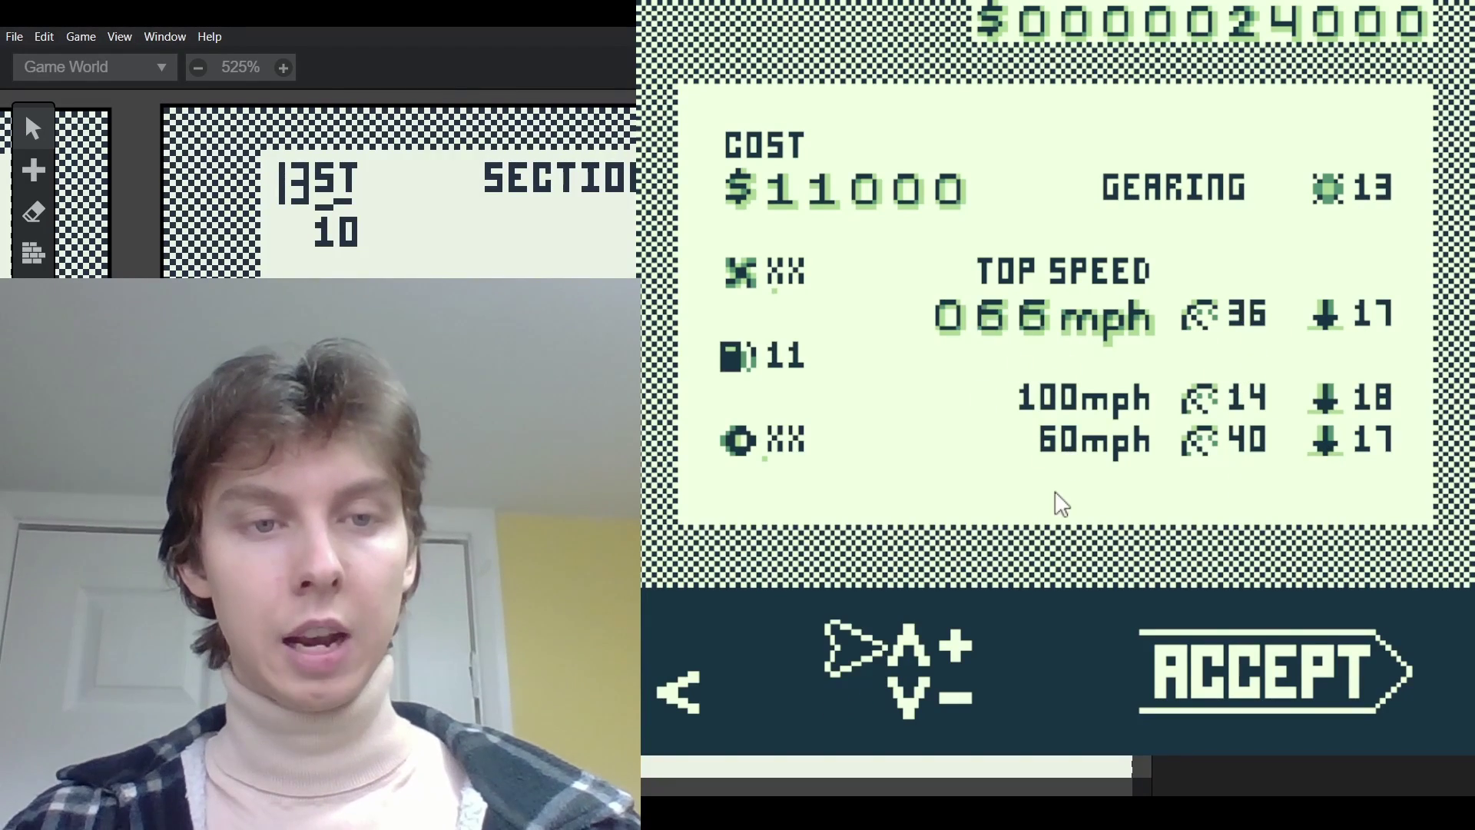
Step: Set the gearing to 17 and accept the car setup to start the race
{"action": "key", "text": "Up"}
{"action": "key", "text": "Up"}
{"action": "key", "text": "Up"}
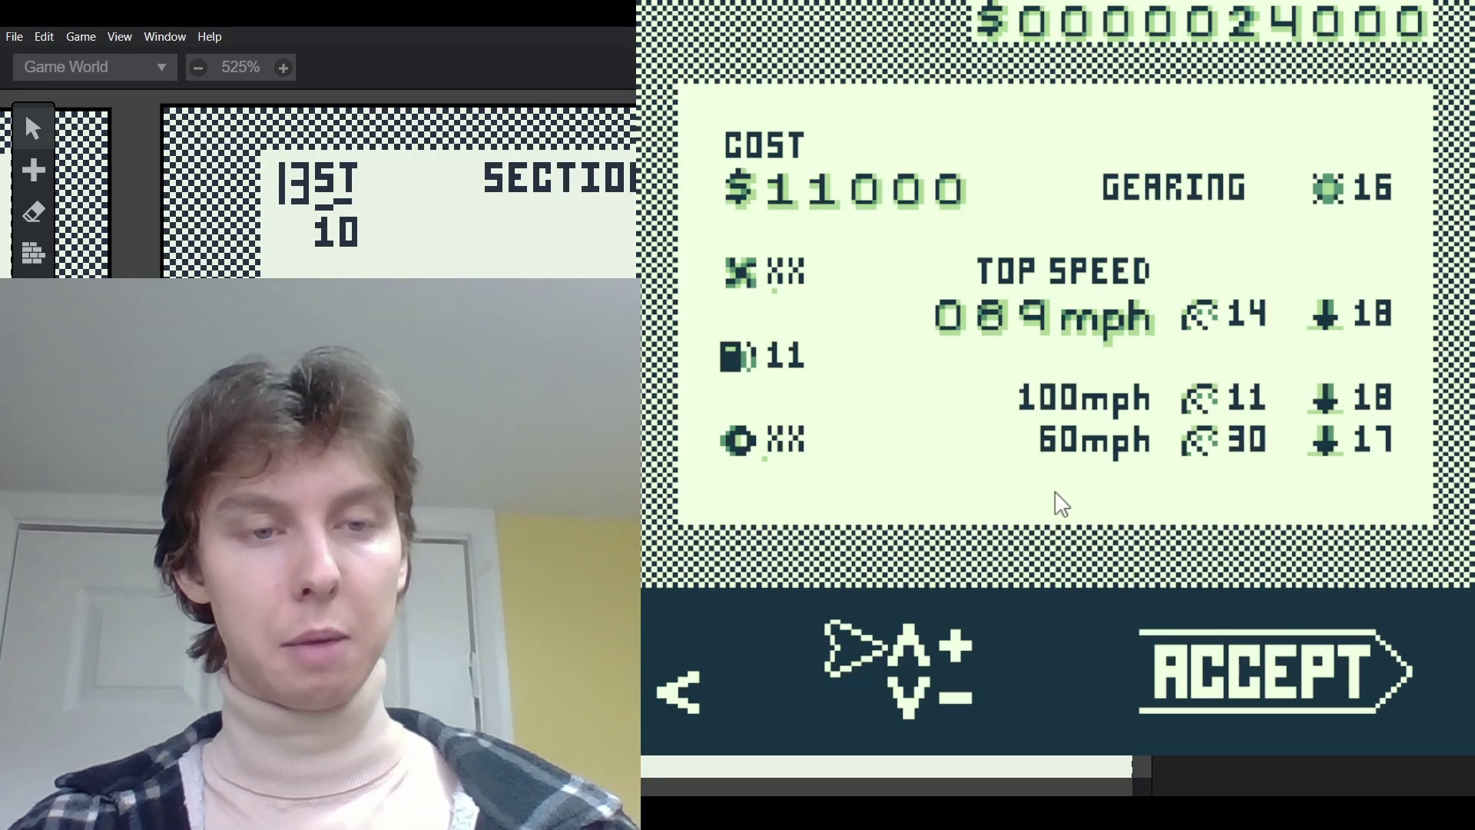
{"action": "key", "text": "Up"}
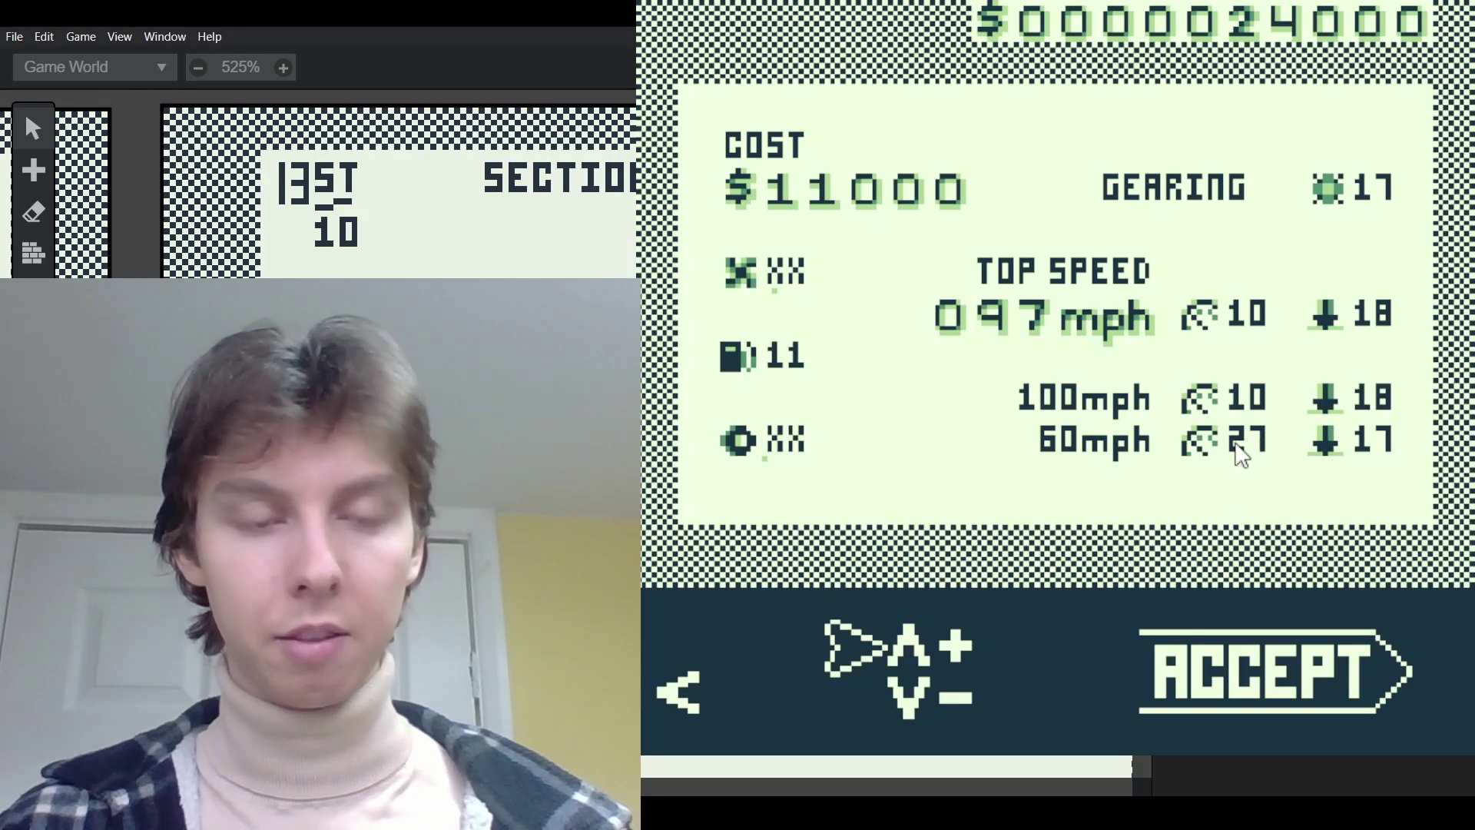
{"action": "key", "text": "z"}
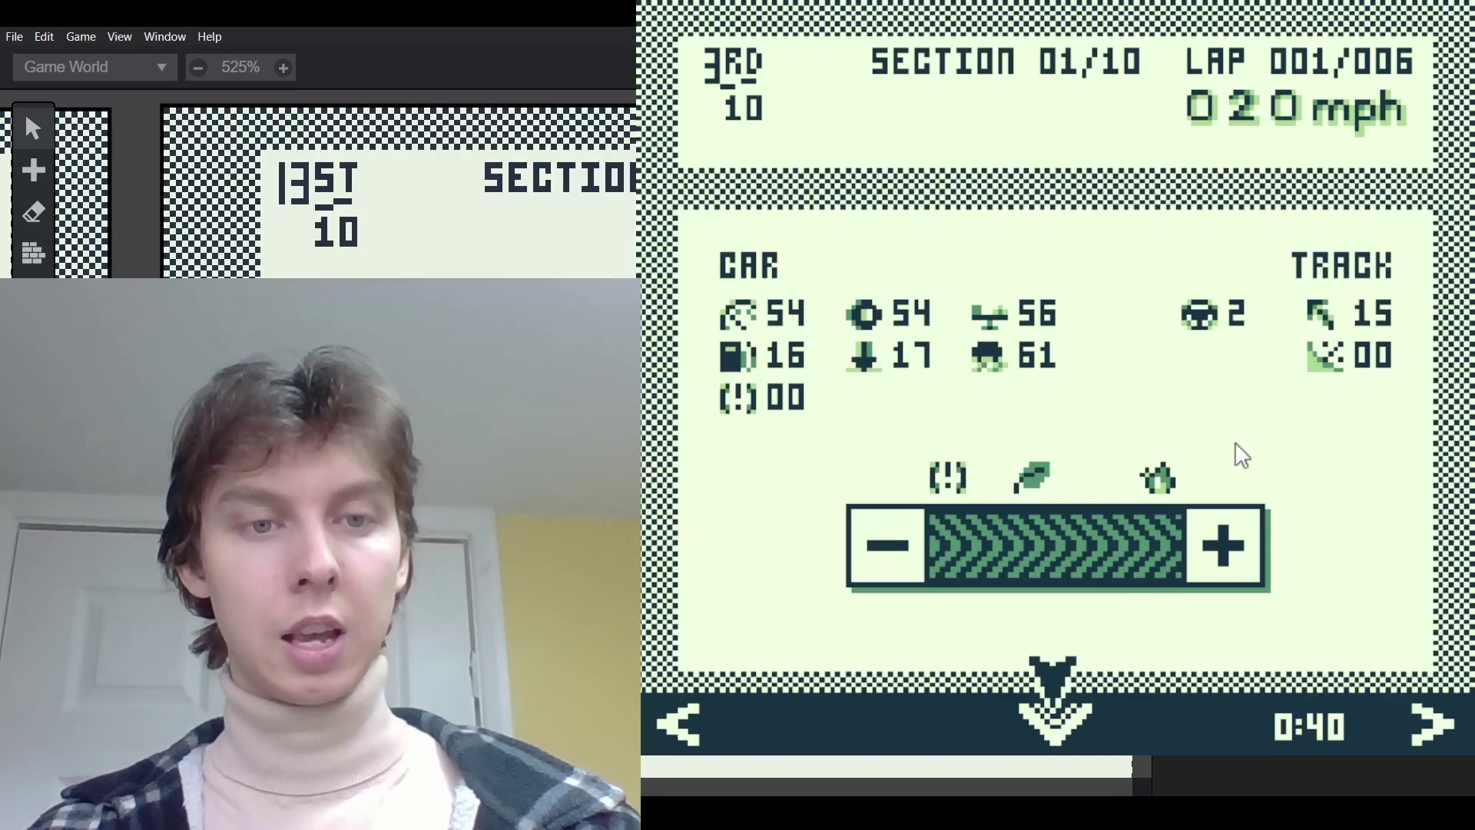
Step: Examine the pit and car condition screen during the race, and return to the track map
{"action": "key", "text": "Down"}
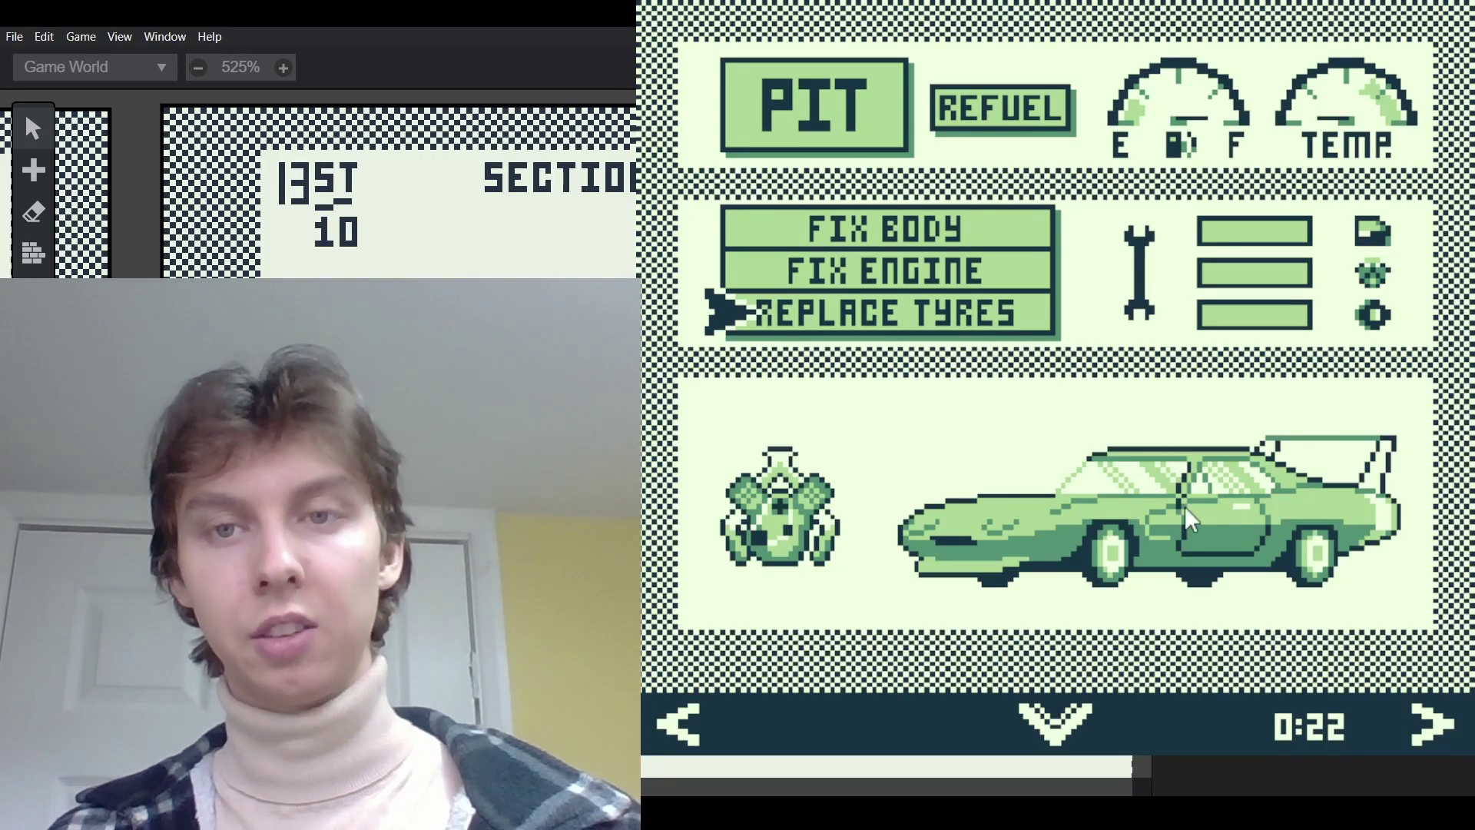
{"action": "key", "text": "Down"}
{"action": "key", "text": "Left"}
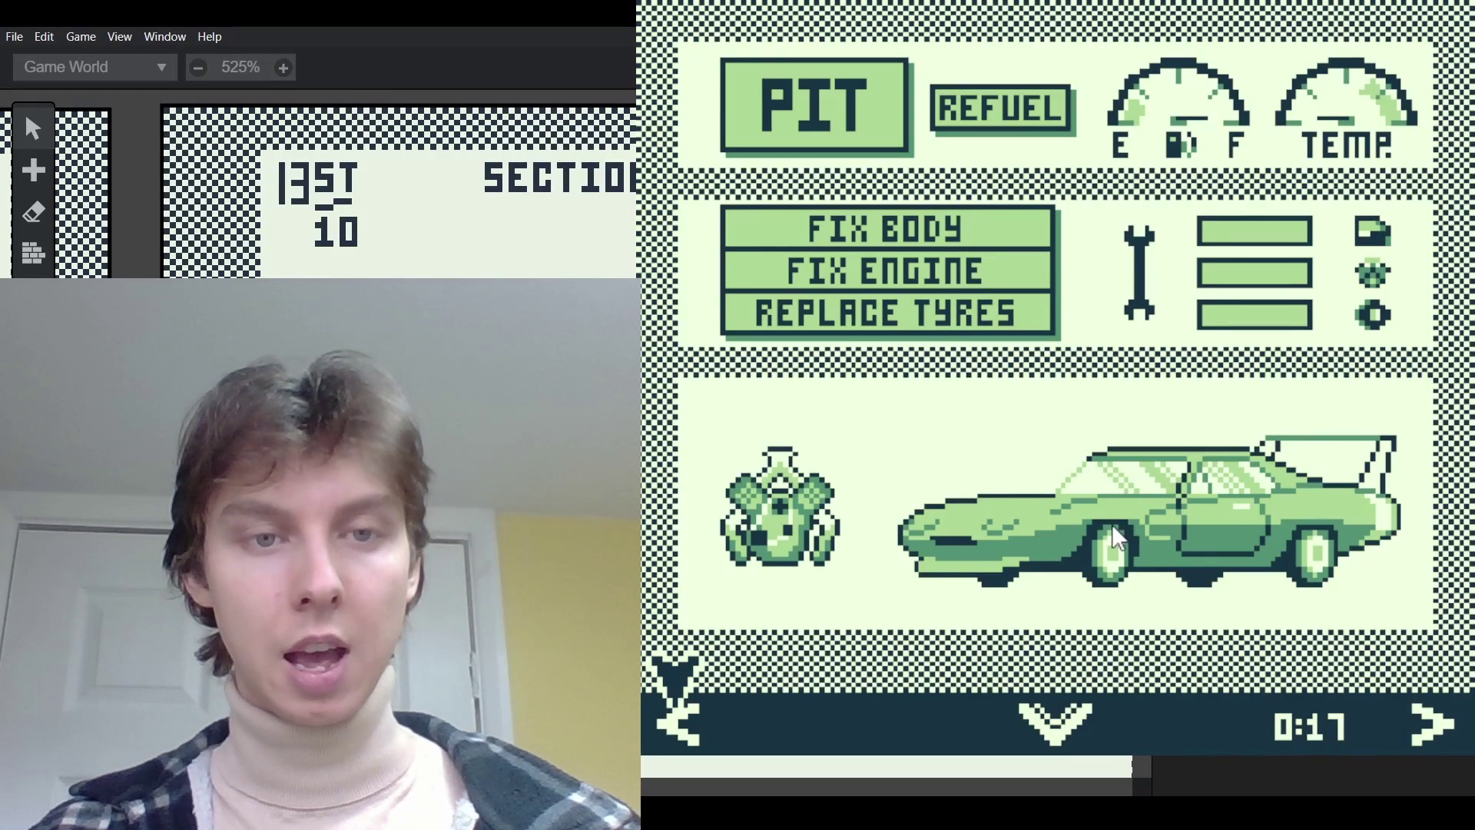
{"action": "key", "text": "Return"}
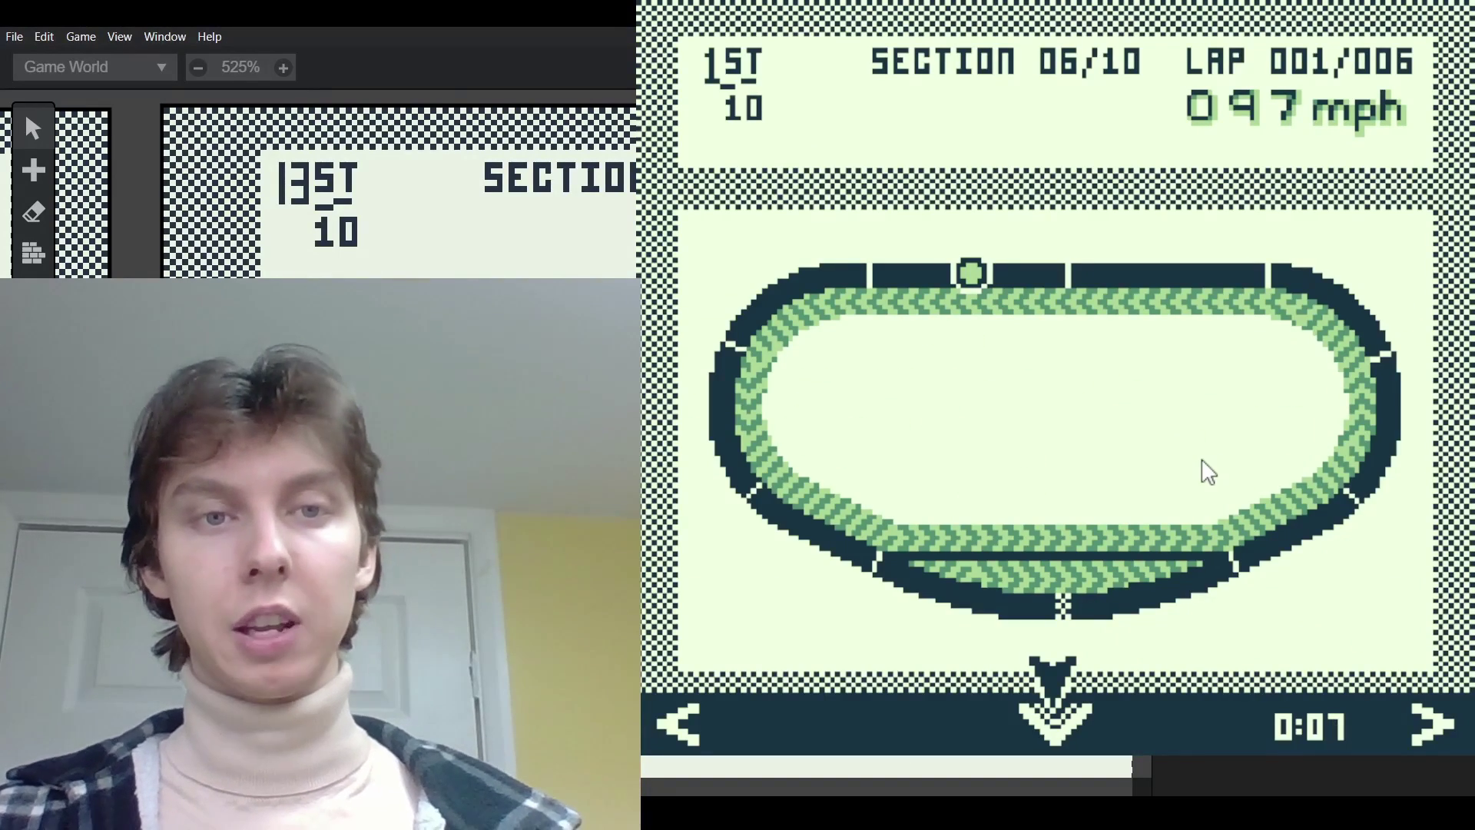
{"action": "key", "text": "Return"}
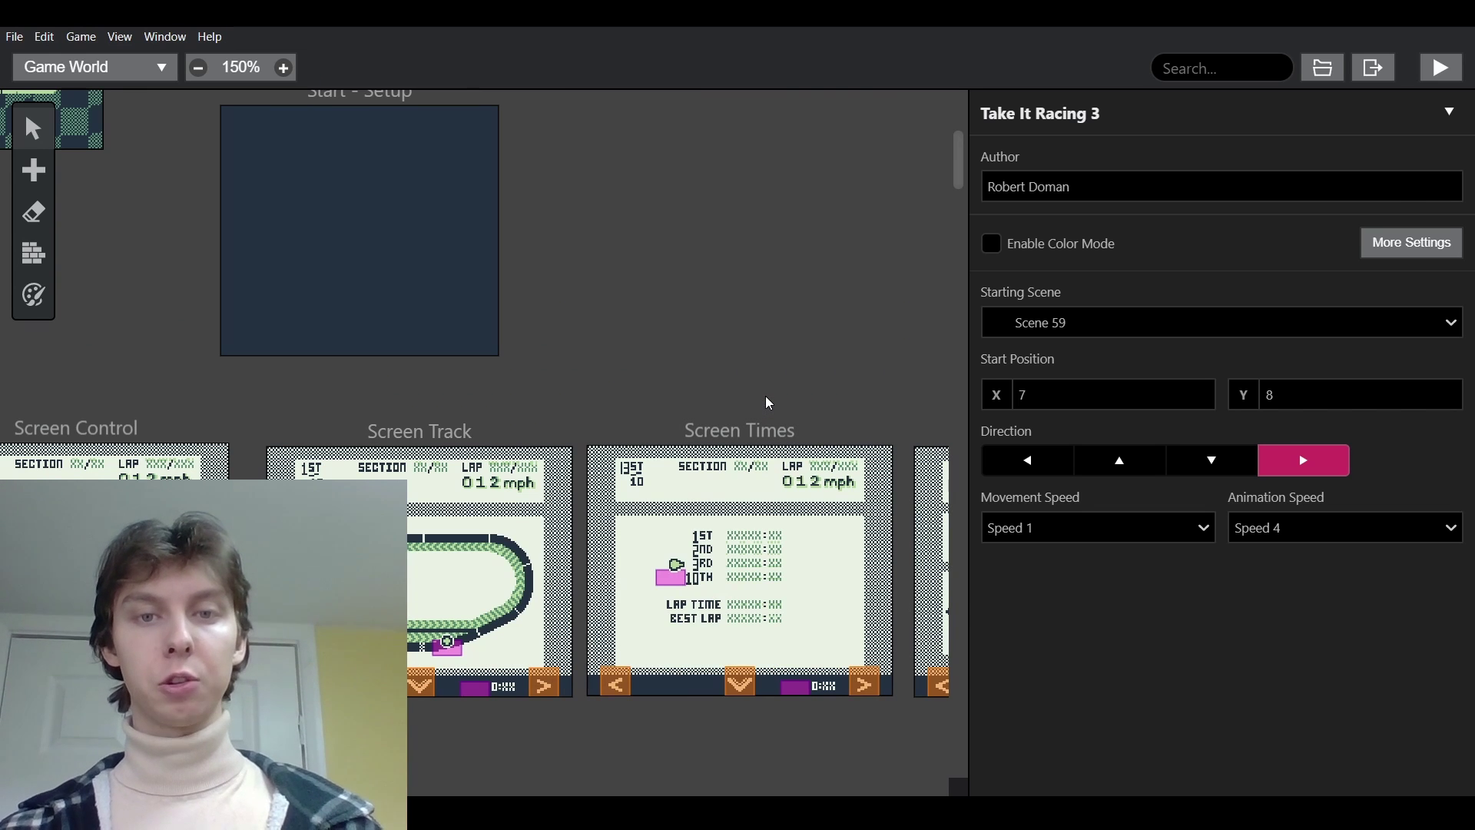
Step: Examine the race position digits and the section and lap readouts in the header of the Screen Times scene
{"action": "scroll", "coordinate": [768, 402], "scroll_direction": "right", "scroll_amount": 3}
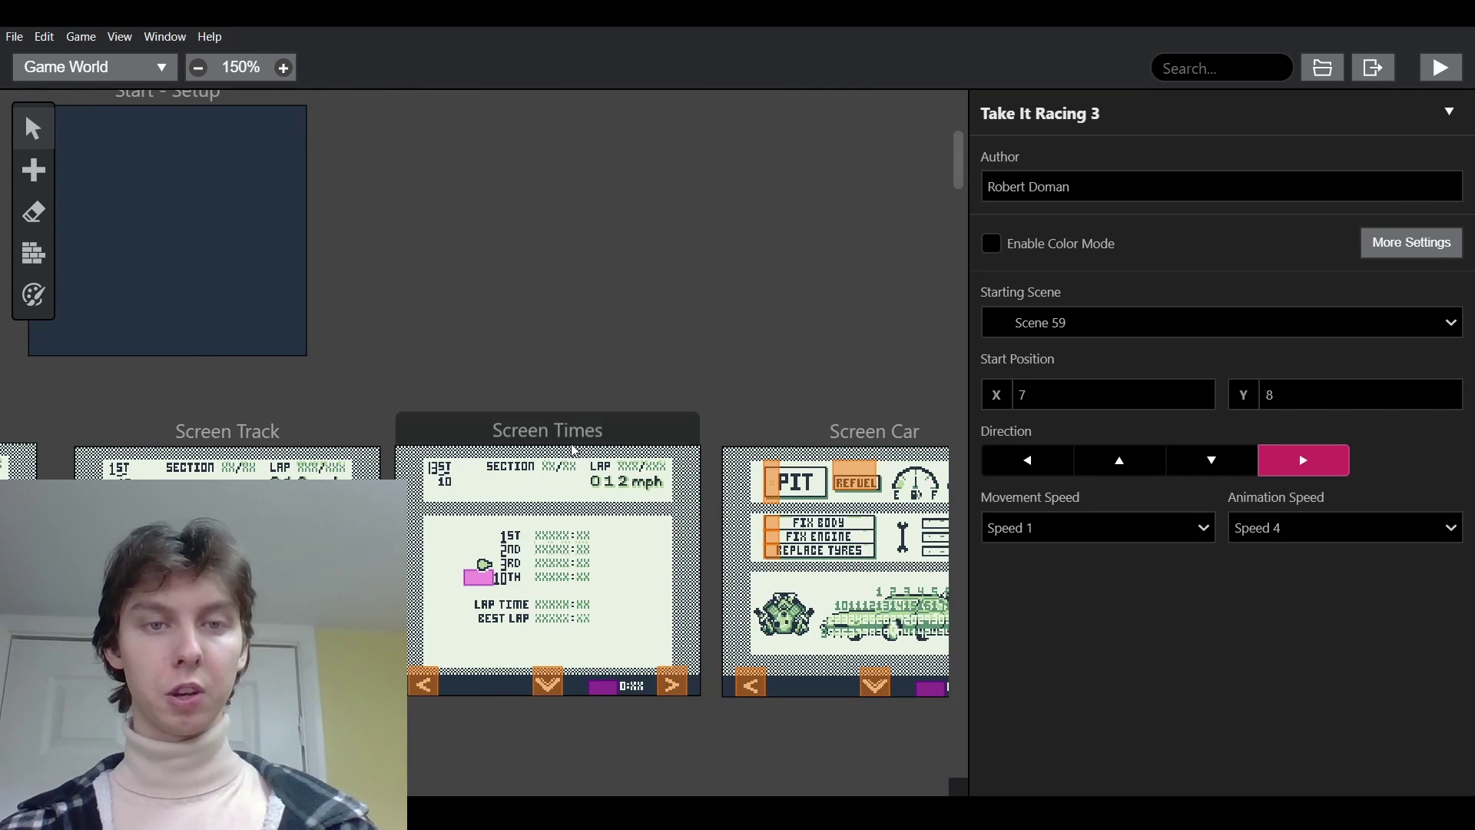
{"action": "scroll", "coordinate": [678, 378], "scroll_direction": "up", "scroll_amount": 3}
{"action": "scroll", "coordinate": [653, 373], "scroll_direction": "right", "scroll_amount": 1}
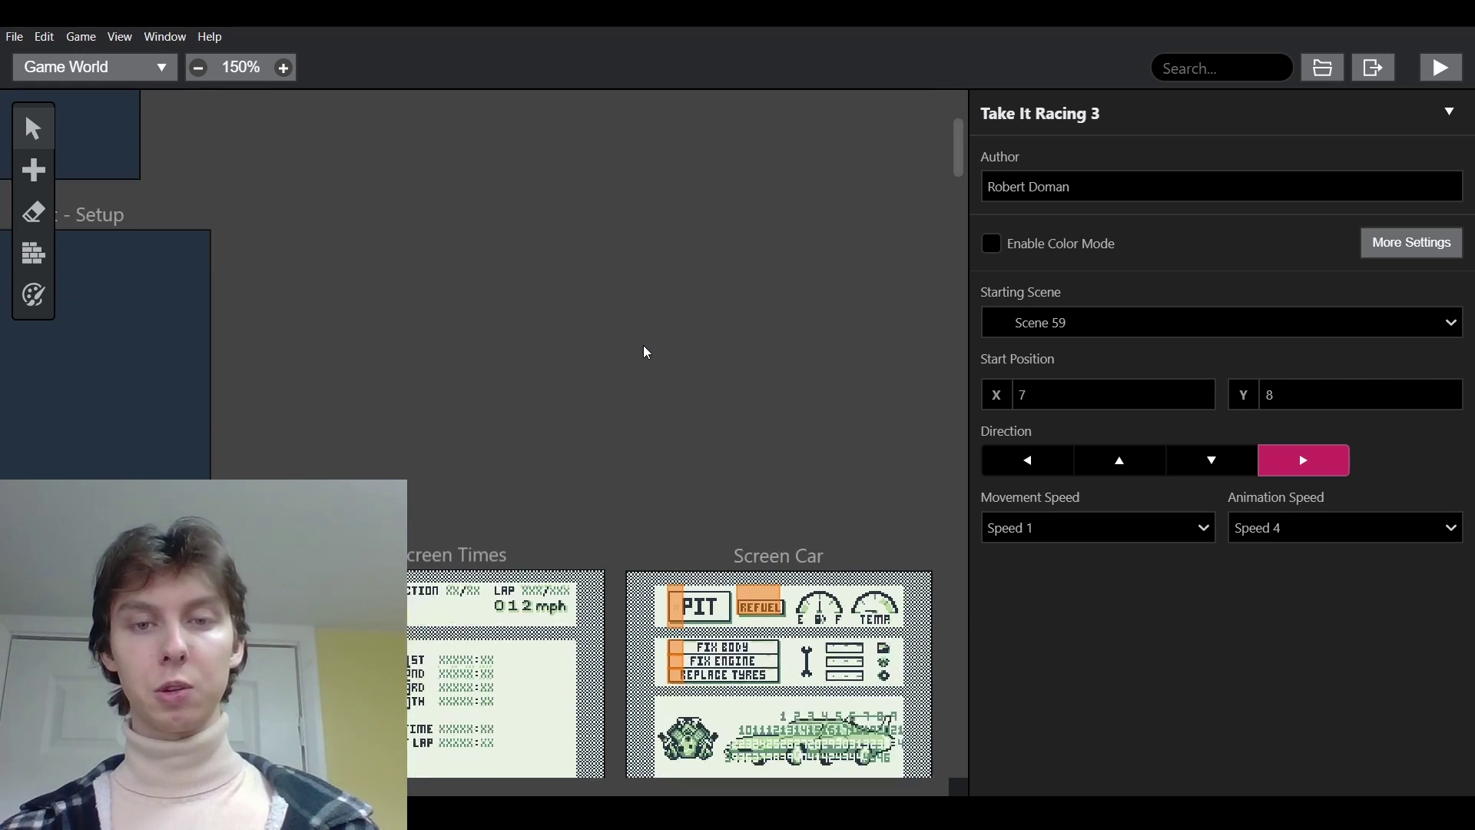
{"action": "scroll", "coordinate": [645, 349], "scroll_direction": "down", "scroll_amount": 5}
{"action": "scroll", "coordinate": [483, 384], "scroll_direction": "up", "scroll_amount": 4, "text": "ctrl"}
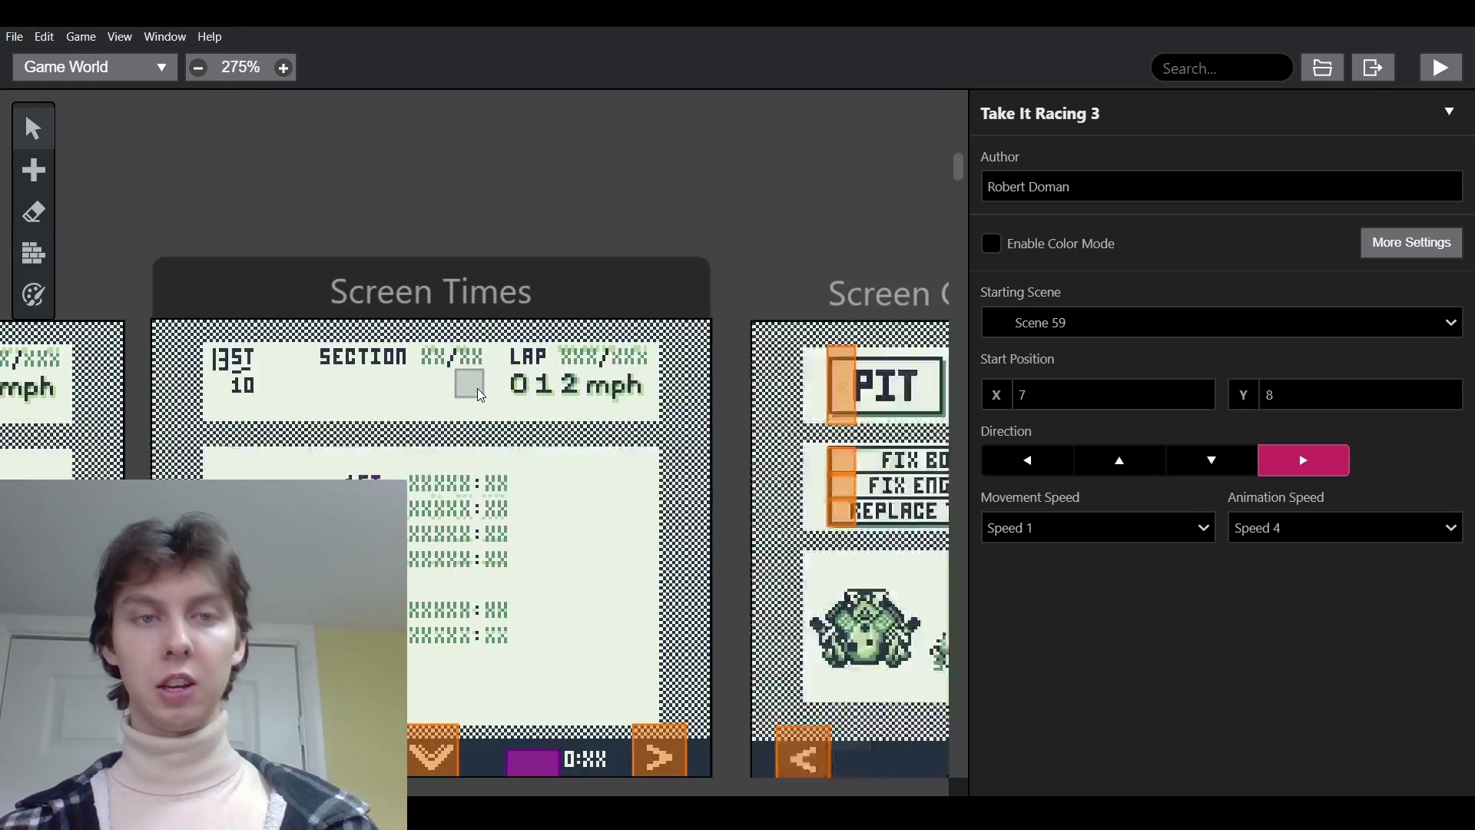
{"action": "scroll", "coordinate": [547, 361], "scroll_direction": "up", "scroll_amount": 3, "text": "ctrl"}
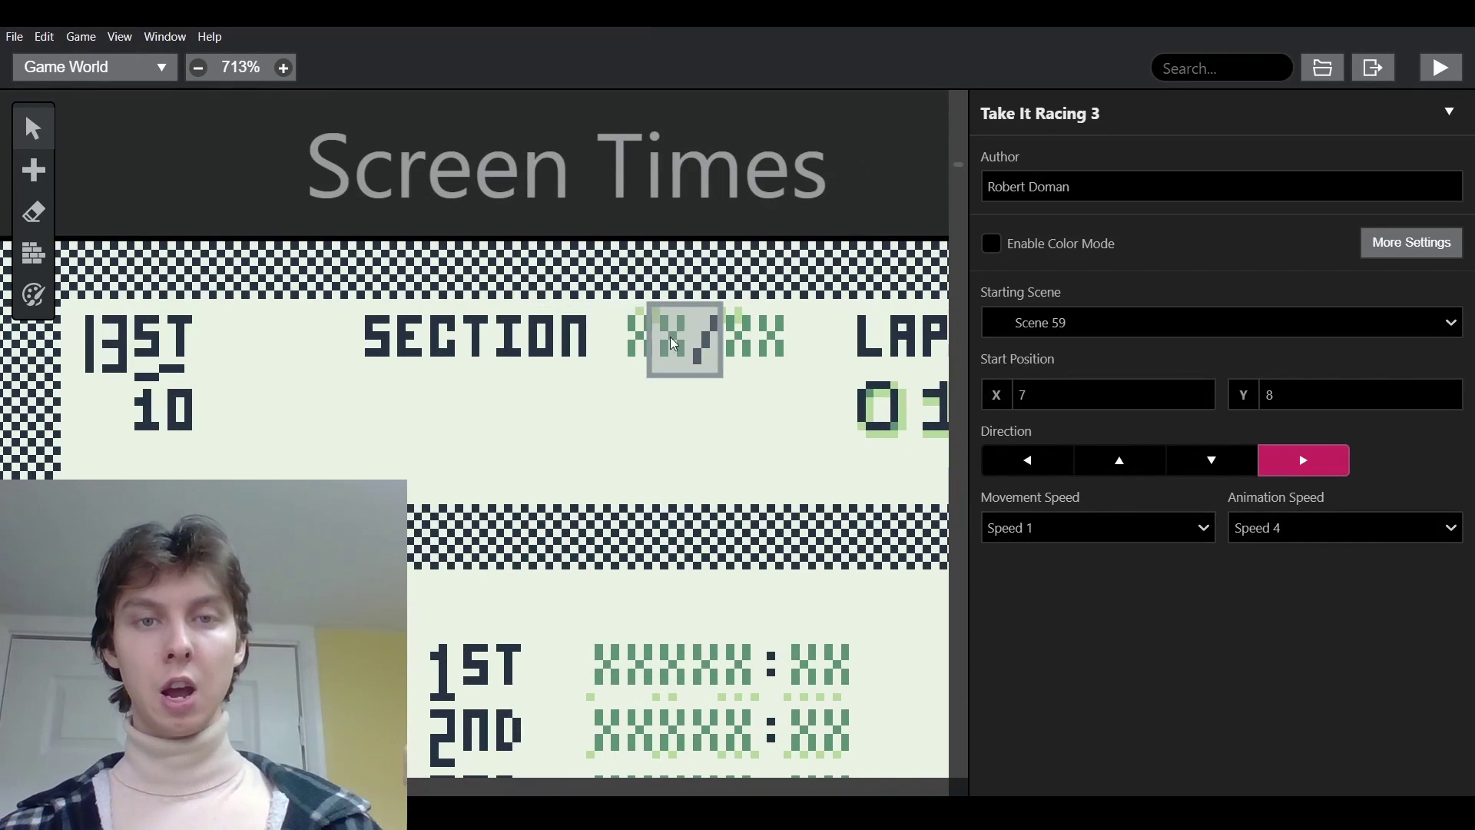
{"action": "scroll", "coordinate": [606, 375], "scroll_direction": "left", "scroll_amount": 5, "text": "shift"}
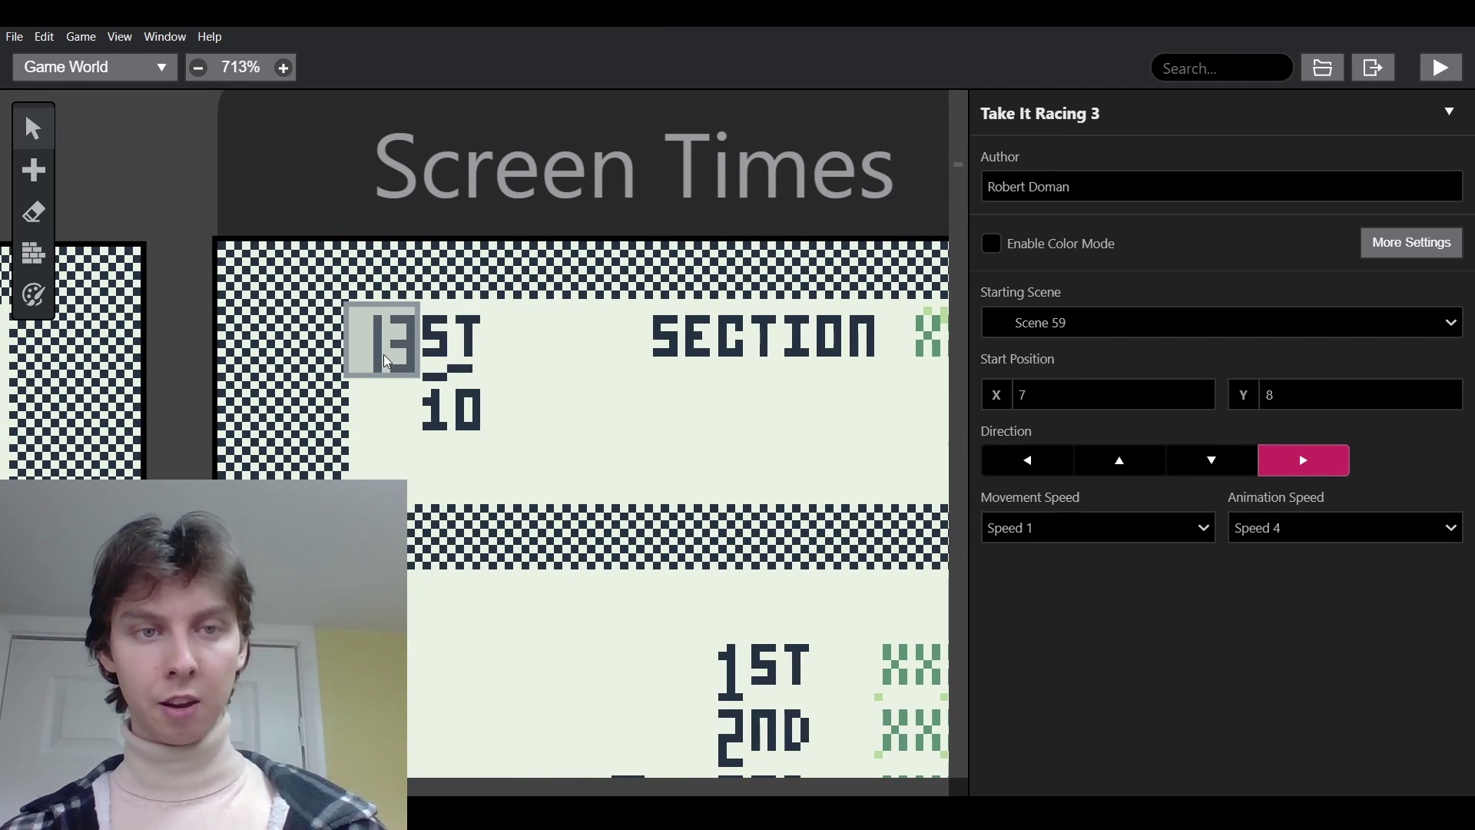
{"action": "scroll", "coordinate": [388, 359], "scroll_direction": "down", "scroll_amount": 3, "text": "ctrl"}
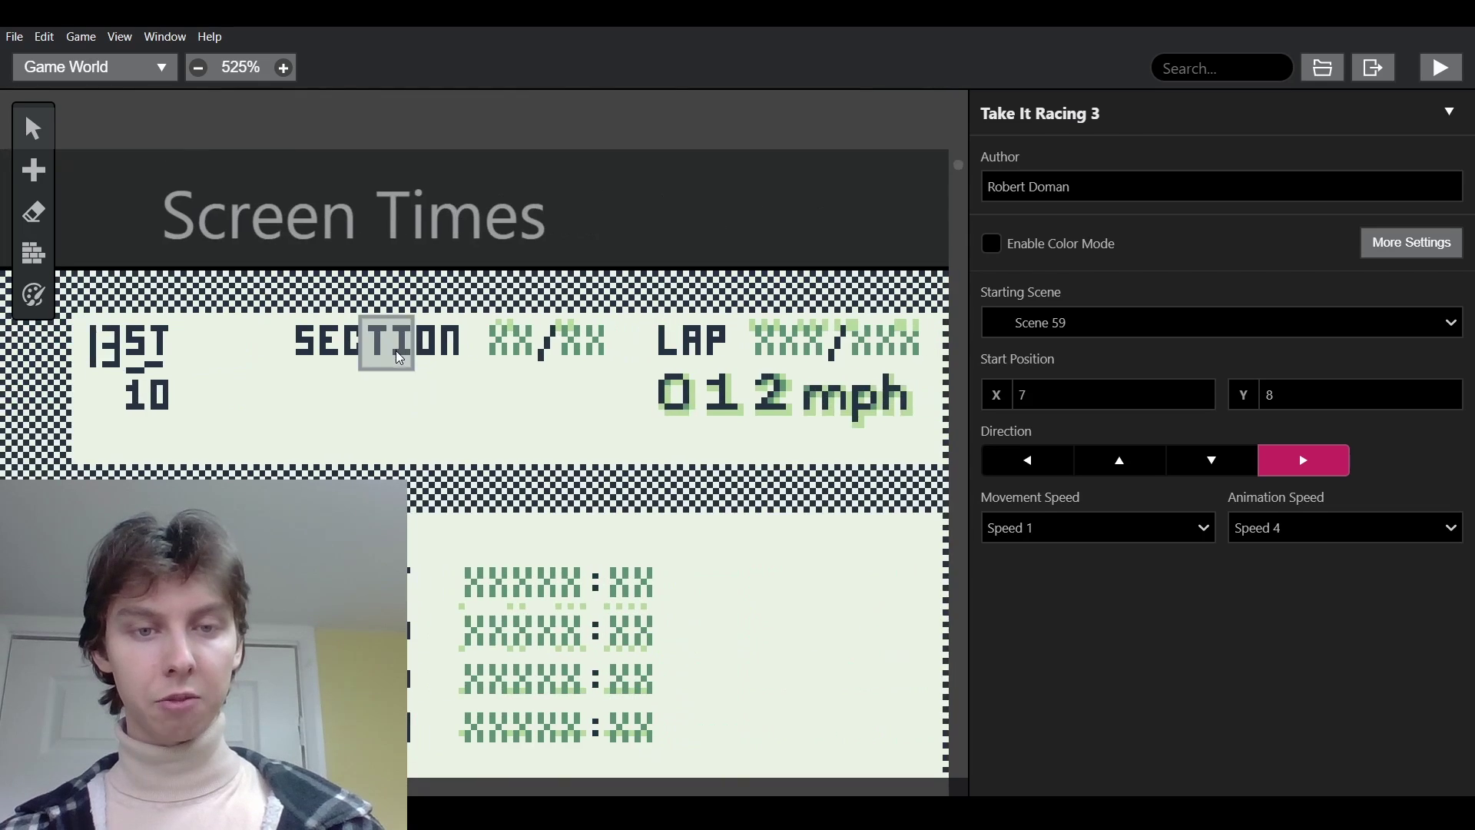
{"action": "scroll", "coordinate": [400, 358], "scroll_direction": "down", "scroll_amount": 1, "text": "ctrl"}
{"action": "scroll", "coordinate": [390, 343], "scroll_direction": "down", "scroll_amount": 3}
{"action": "scroll", "coordinate": [473, 384], "scroll_direction": "up", "scroll_amount": 5}
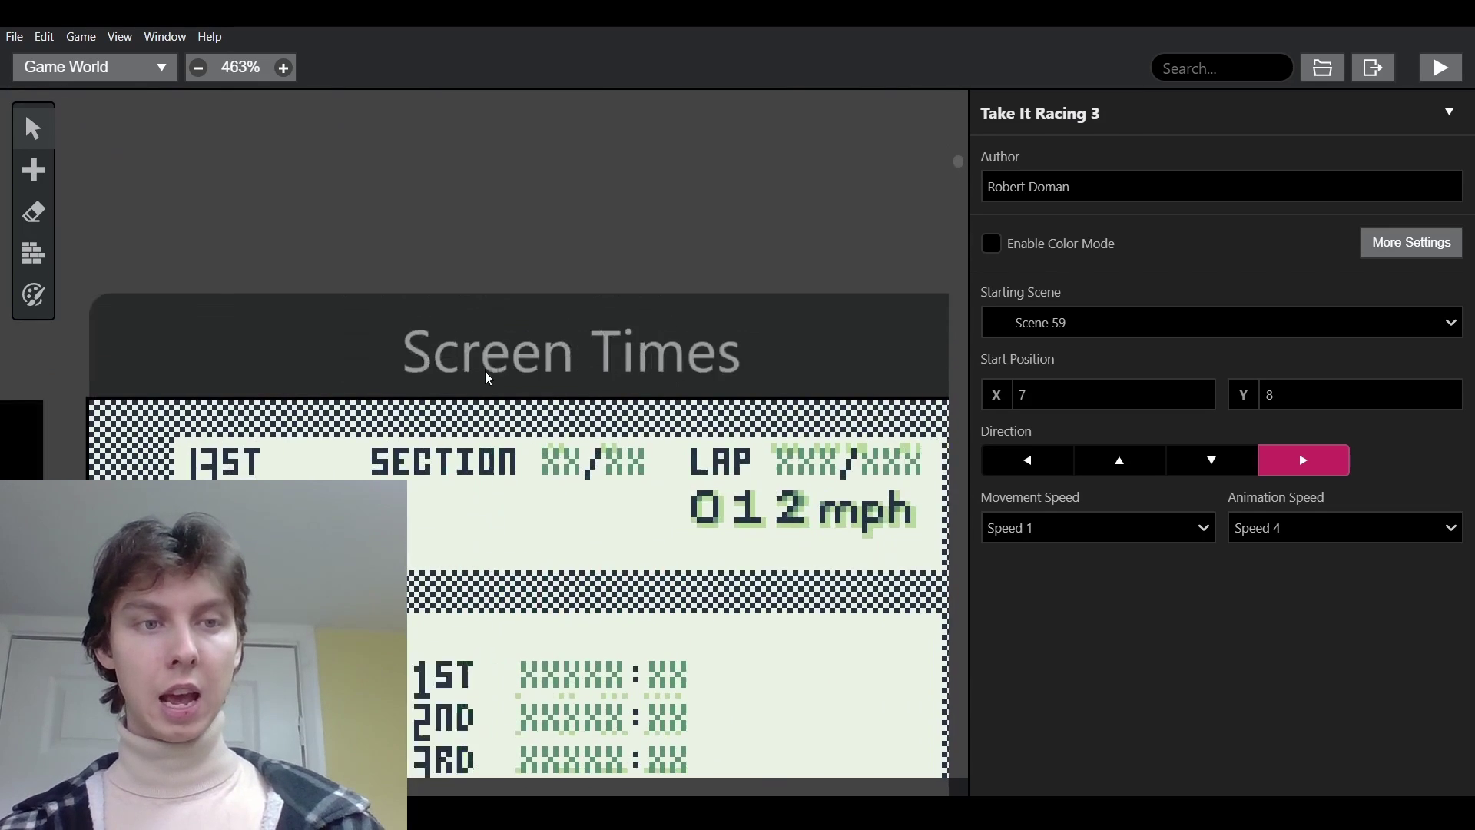
Step: Compare the header's position digits with the placing labels and lap time rows of the Screen Times scene
{"action": "scroll", "coordinate": [328, 464], "scroll_direction": "up", "scroll_amount": 5, "text": "ctrl"}
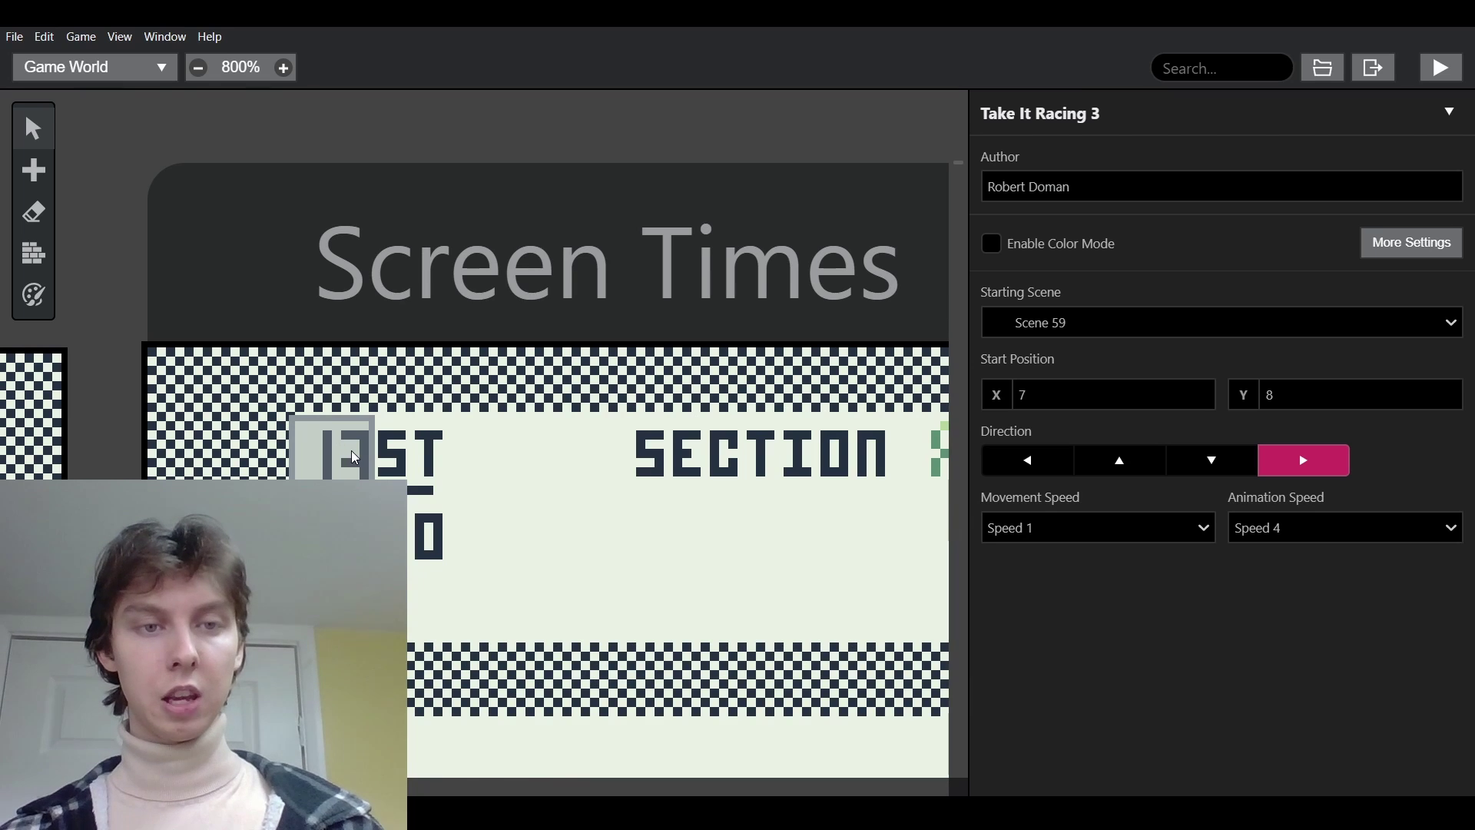
{"action": "scroll", "coordinate": [609, 454], "scroll_direction": "down", "scroll_amount": 3, "text": "ctrl"}
{"action": "scroll", "coordinate": [619, 453], "scroll_direction": "up", "scroll_amount": 2, "text": "ctrl"}
{"action": "scroll", "coordinate": [633, 457], "scroll_direction": "down", "scroll_amount": 1, "text": "ctrl"}
{"action": "scroll", "coordinate": [646, 461], "scroll_direction": "down", "scroll_amount": 3}
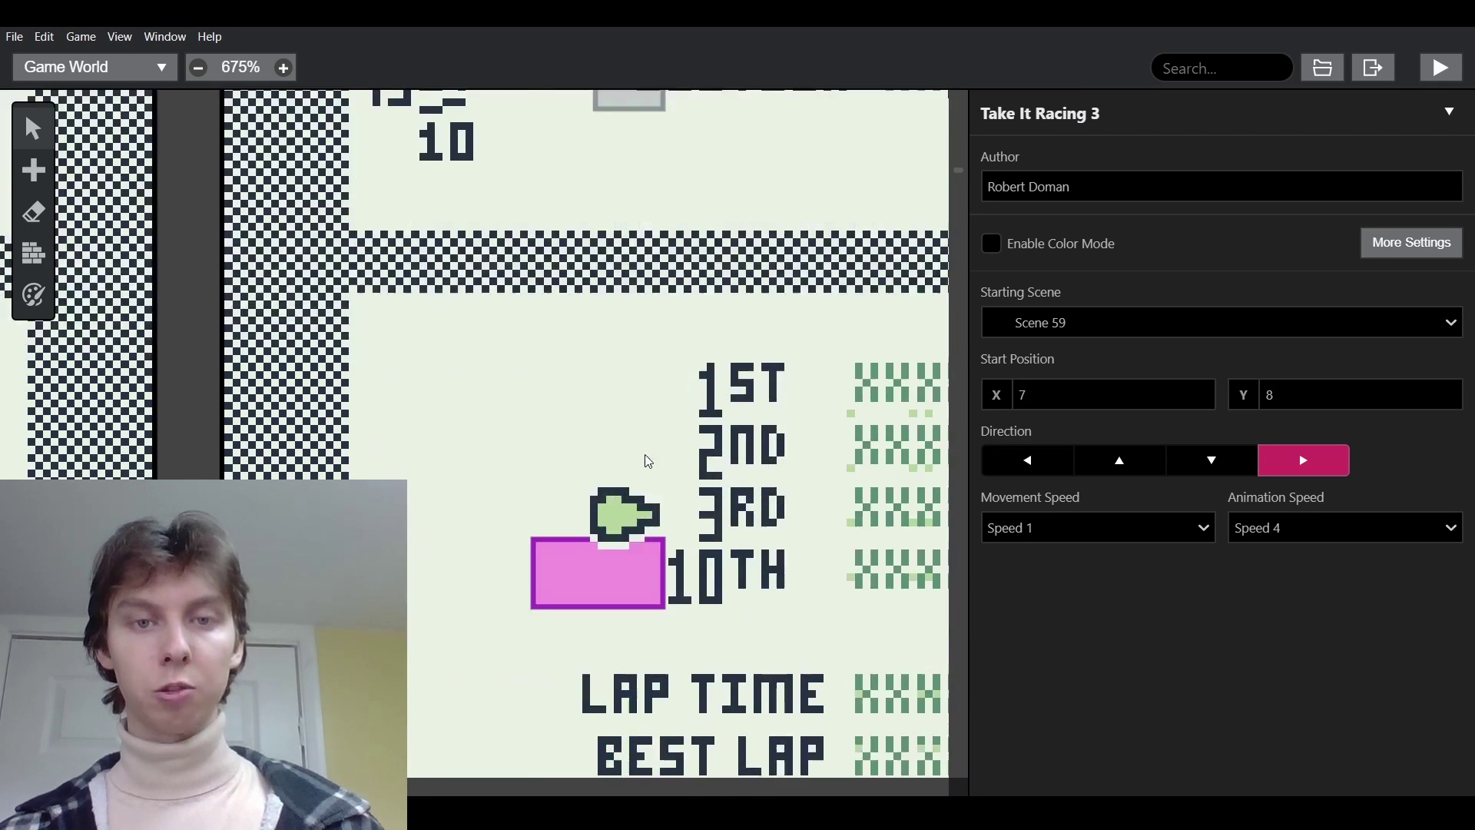
{"action": "scroll", "coordinate": [646, 461], "scroll_direction": "right", "scroll_amount": 3}
{"action": "scroll", "coordinate": [499, 538], "scroll_direction": "down", "scroll_amount": 2, "text": "ctrl"}
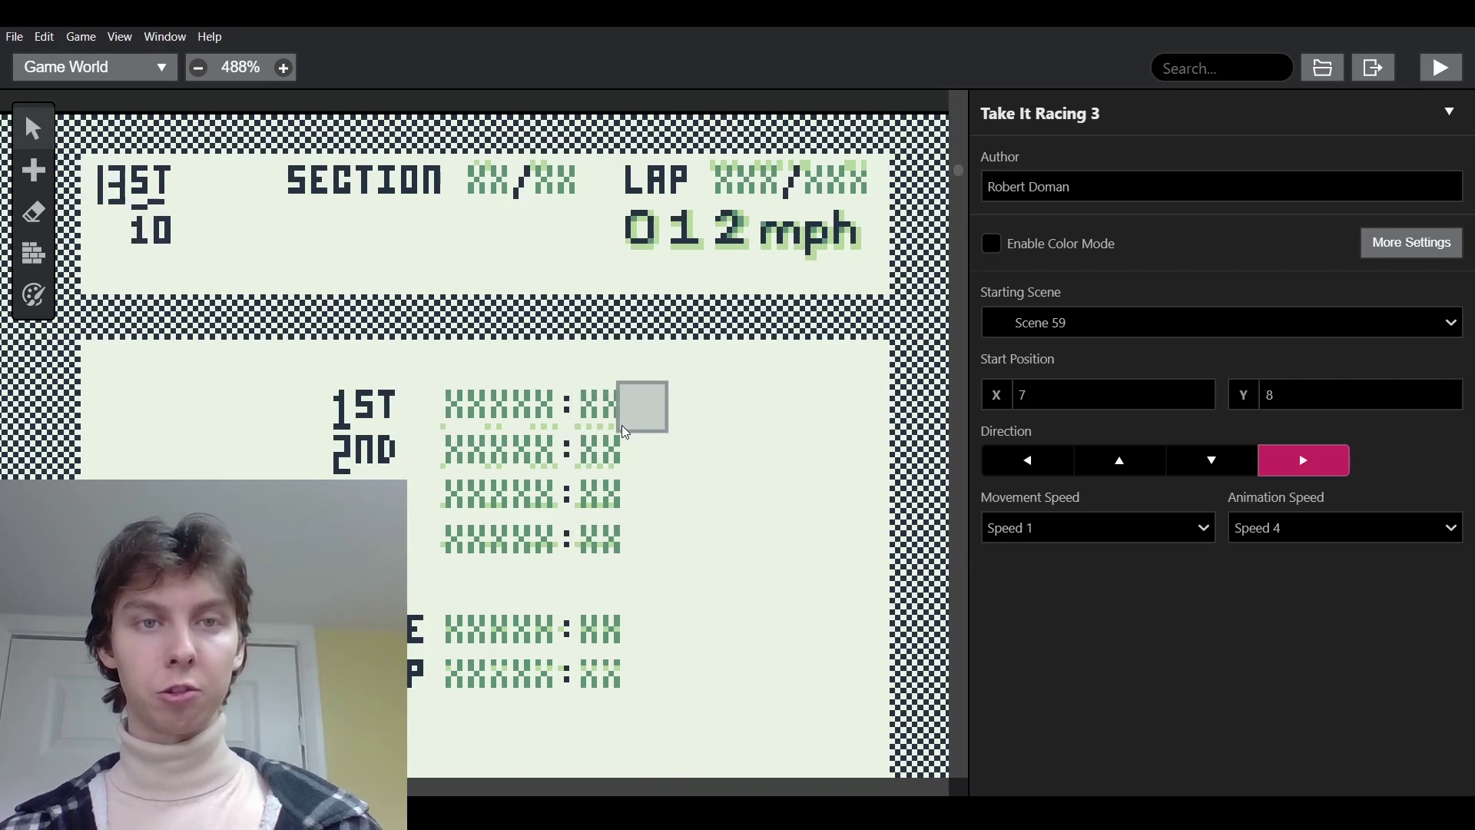
{"action": "scroll", "coordinate": [596, 438], "scroll_direction": "down", "scroll_amount": 2, "text": "ctrl"}
{"action": "scroll", "coordinate": [537, 464], "scroll_direction": "up", "scroll_amount": 3}
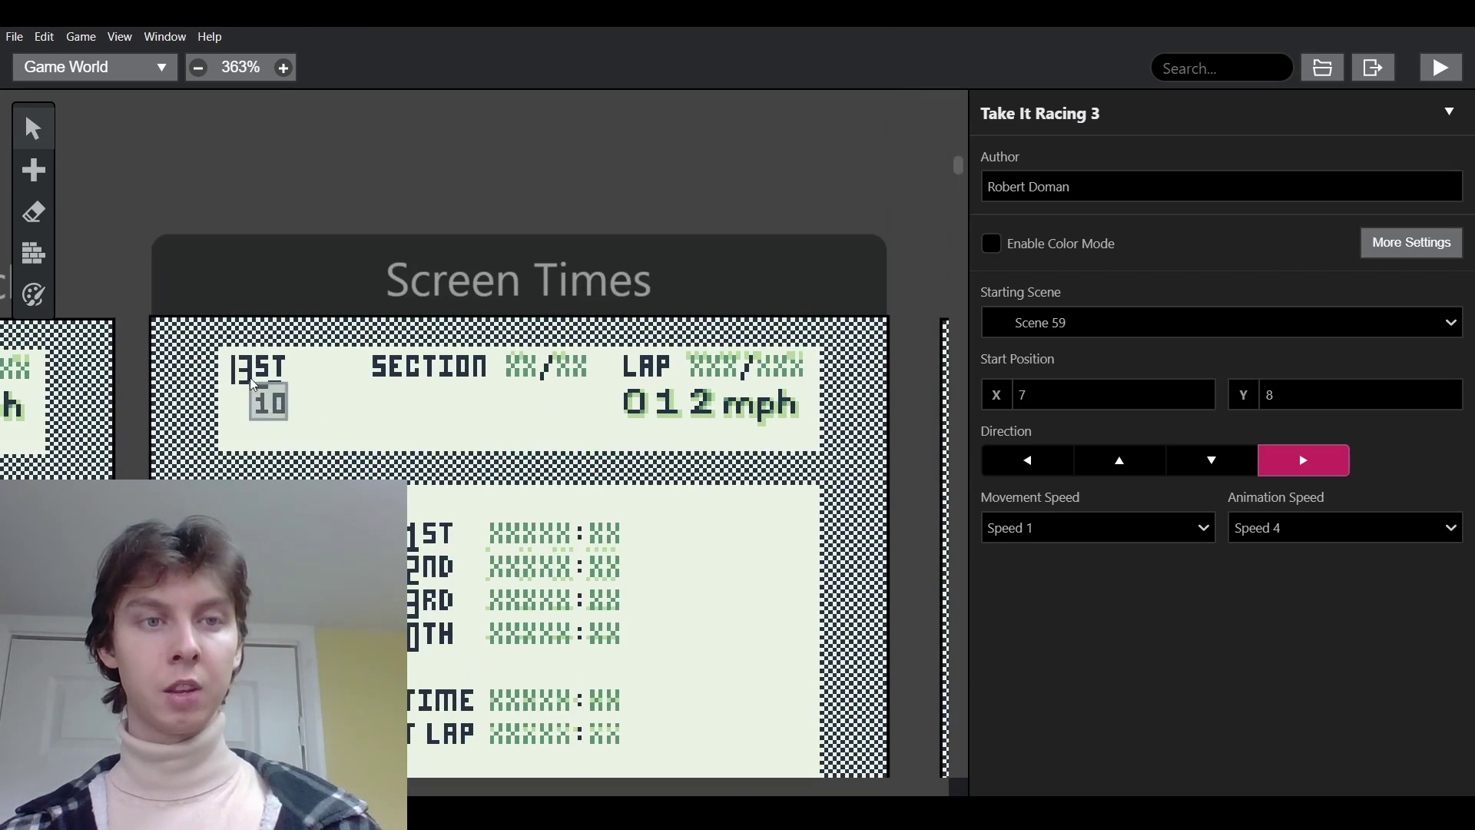
{"action": "scroll", "coordinate": [422, 395], "scroll_direction": "up", "scroll_amount": 5}
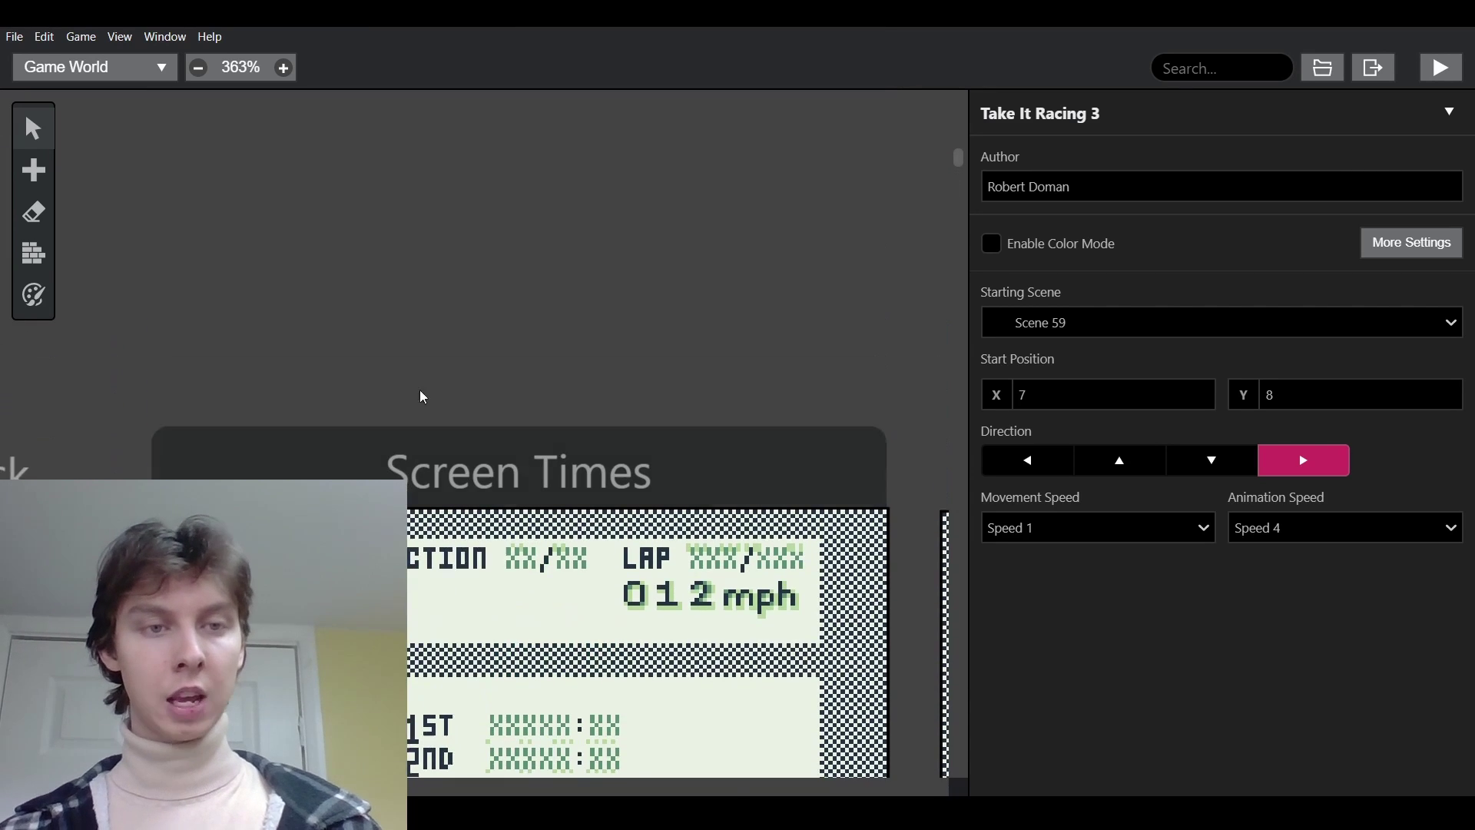